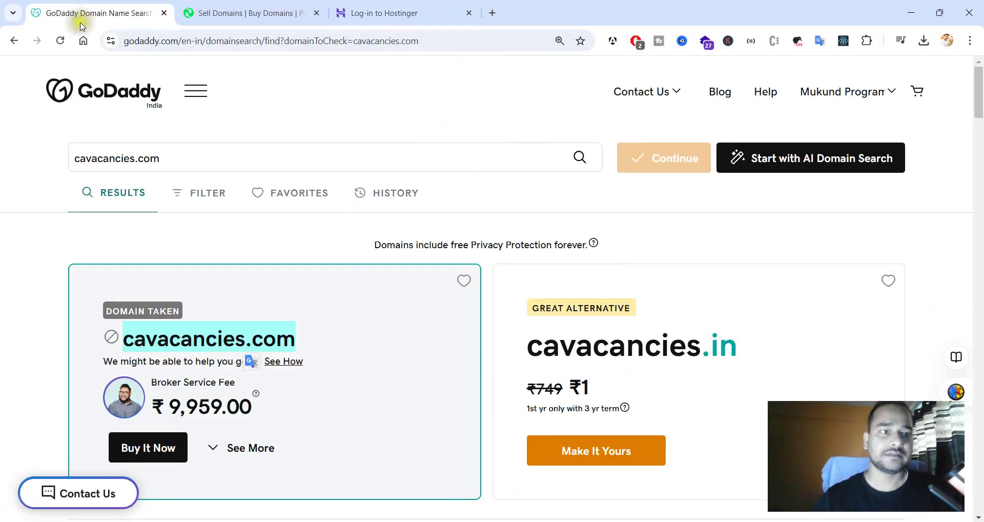
- Reload the GoDaddy search results for cavacancies.com and select the searched domain name
left_click(60, 40)
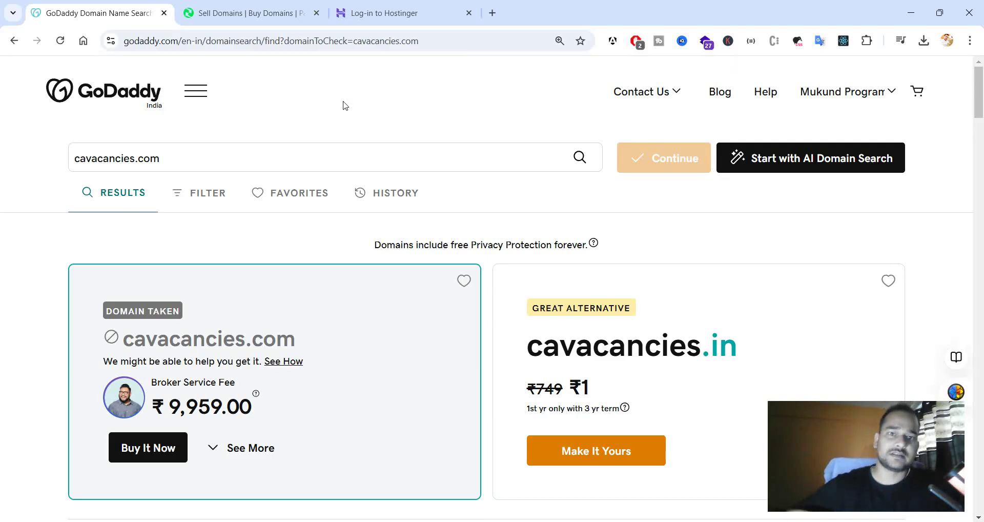
left_click(202, 150)
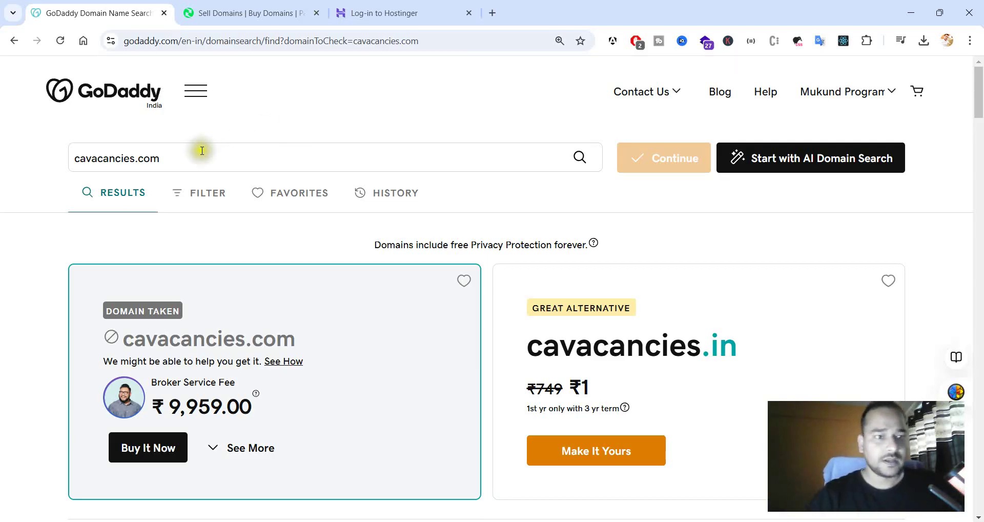
double_click(189, 158)
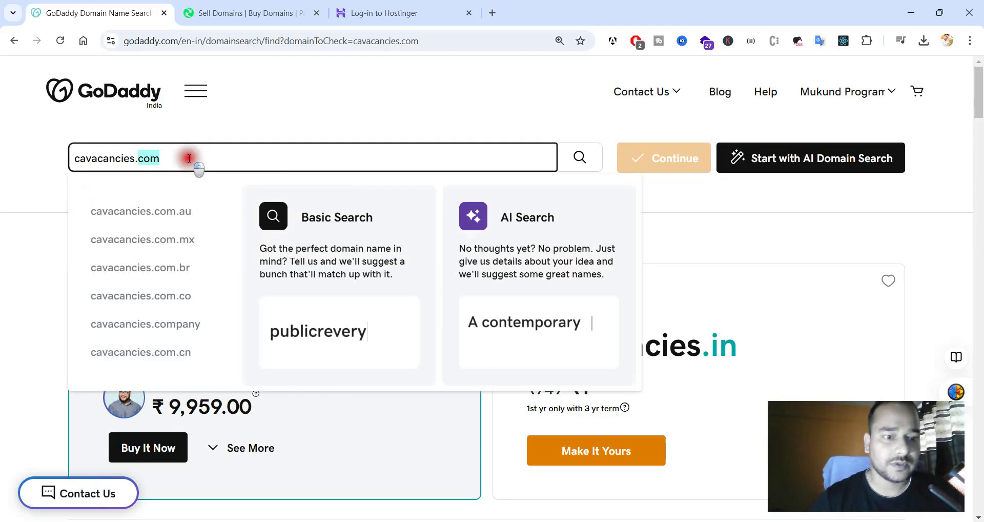
triple_click(189, 159)
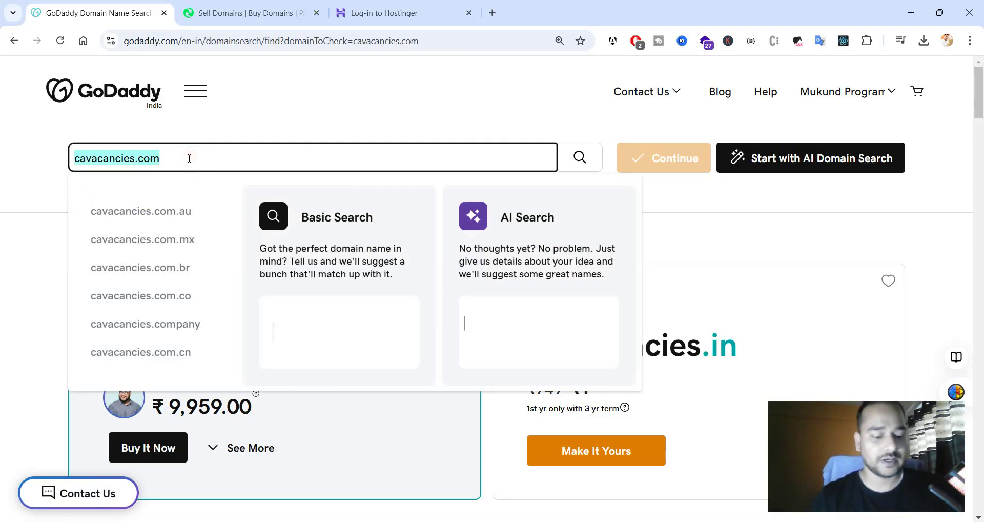
left_click(328, 127)
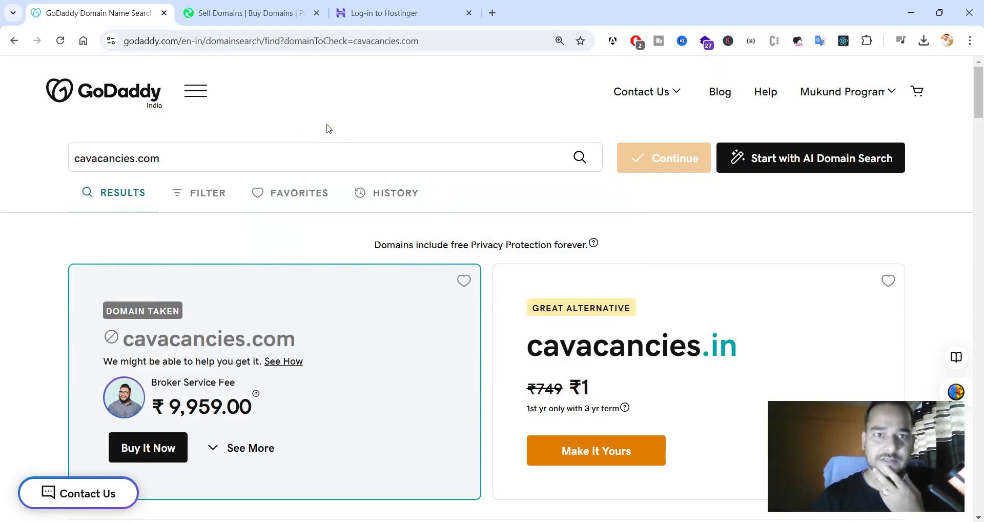
triple_click(142, 160)
- Log in to Hostinger hPanel with the saved email credentials
left_click(408, 10)
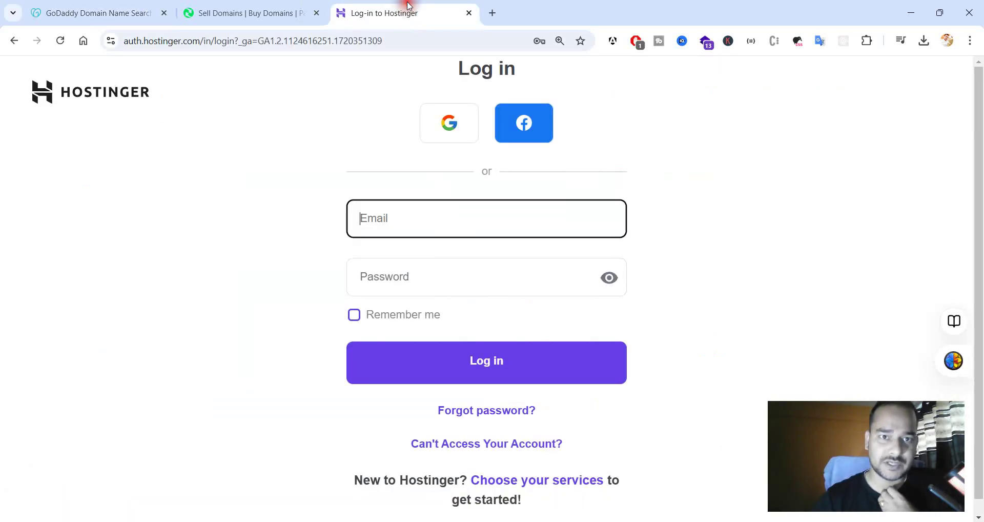
left_click(382, 220)
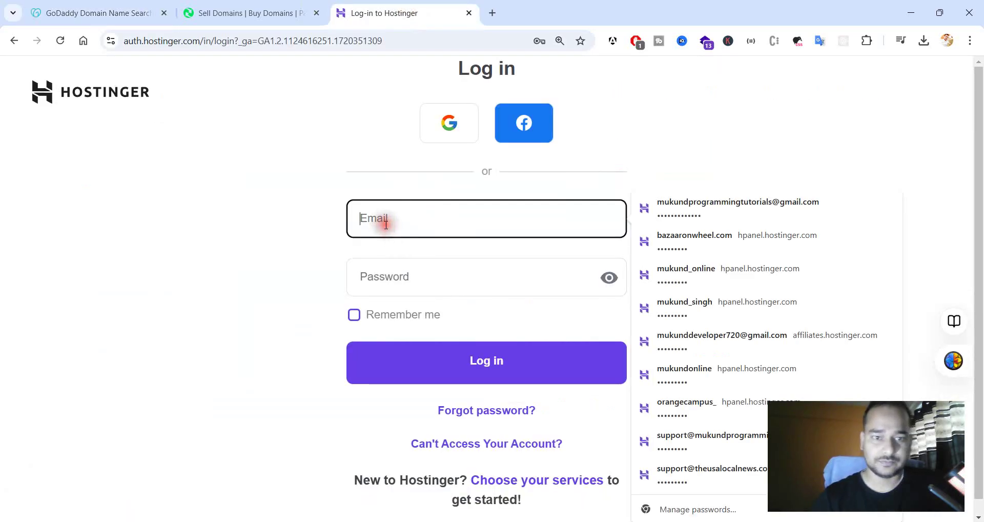
left_click(709, 220)
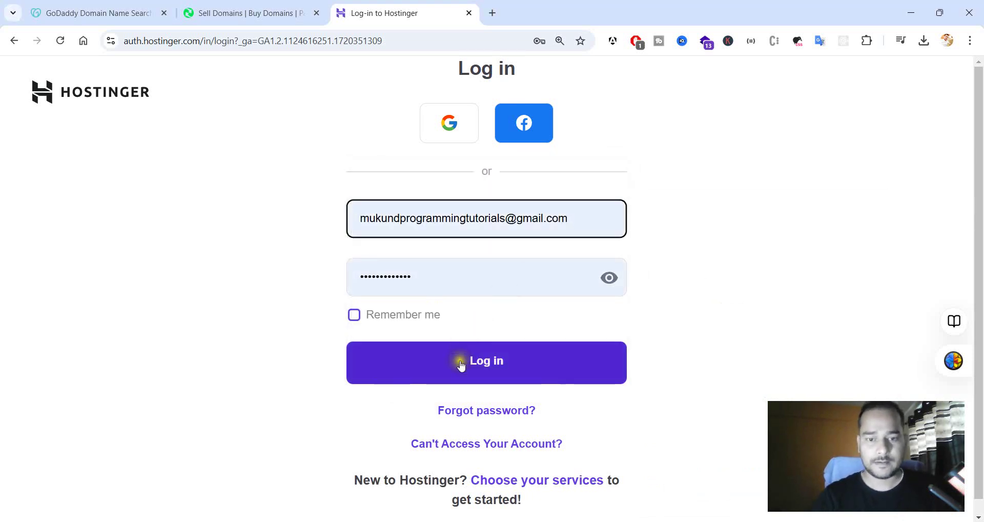
left_click(461, 364)
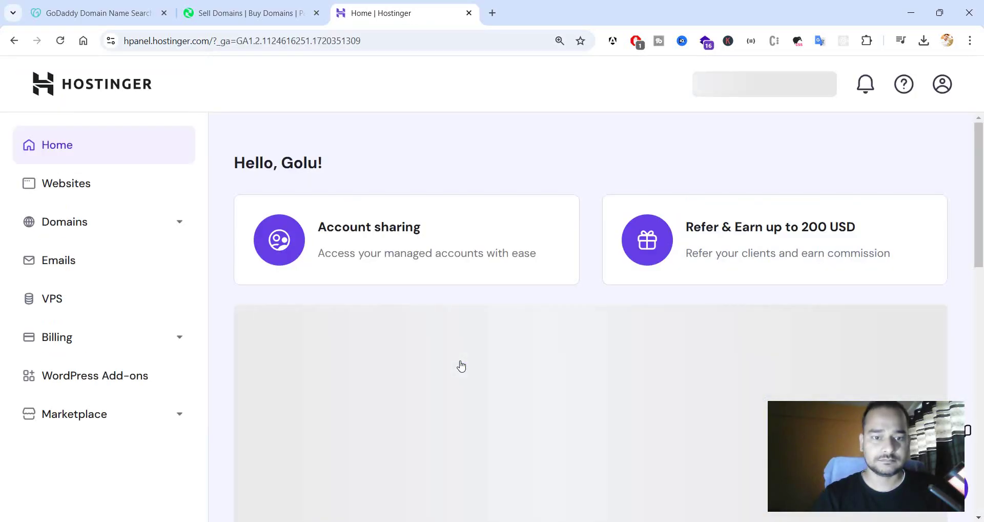
- Open the Domain Overview for cavacancies.com from the domain portfolio, showing it active until 2025-11-30
left_click(74, 224)
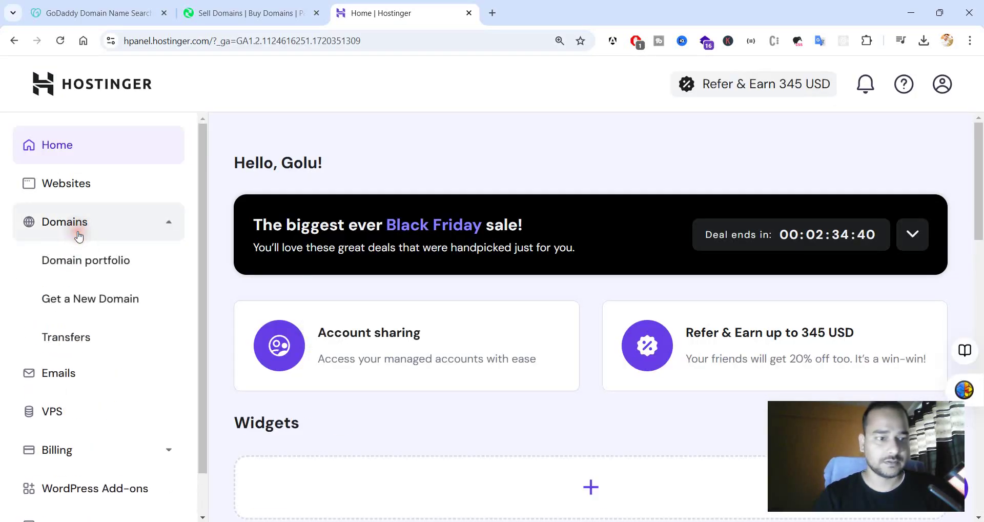
left_click(91, 272)
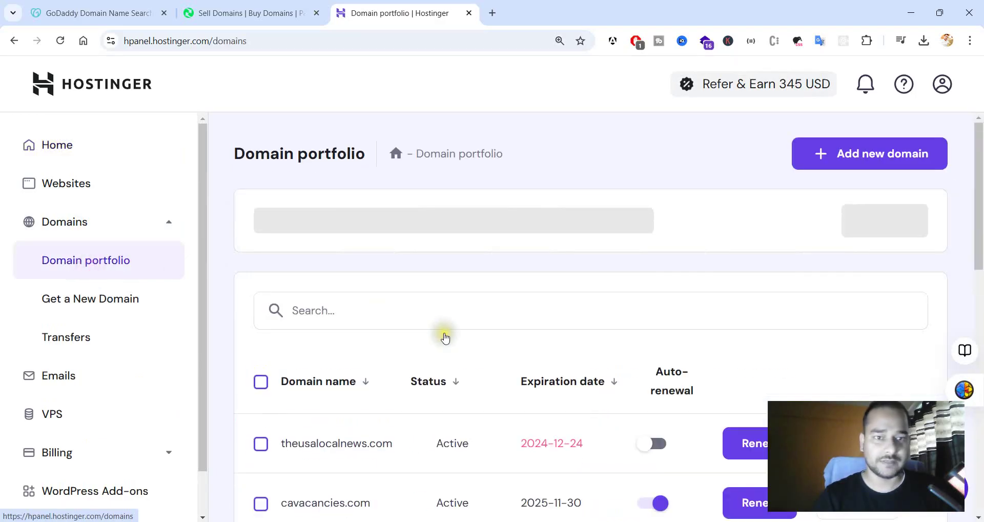
scroll(498, 318, "down", 3)
scroll(499, 317, "down", 2)
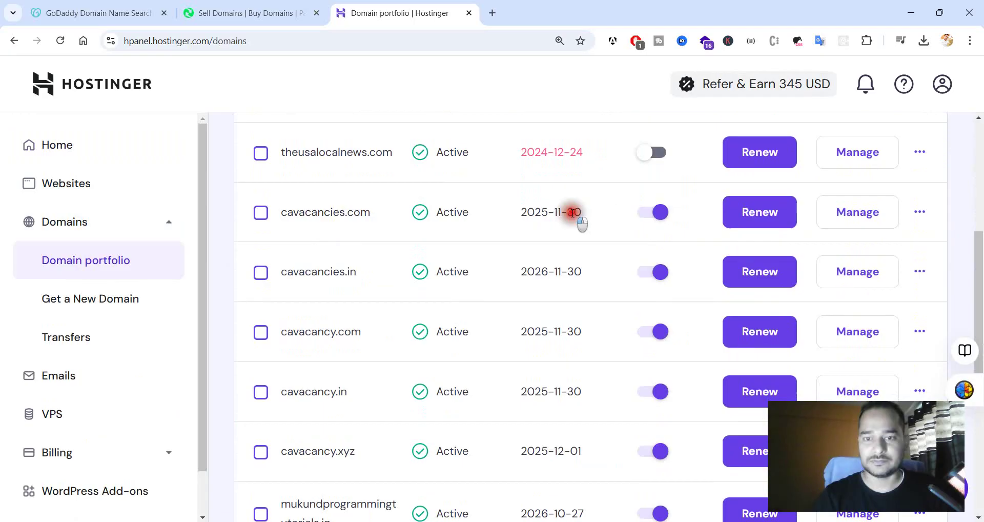
triple_click(573, 213)
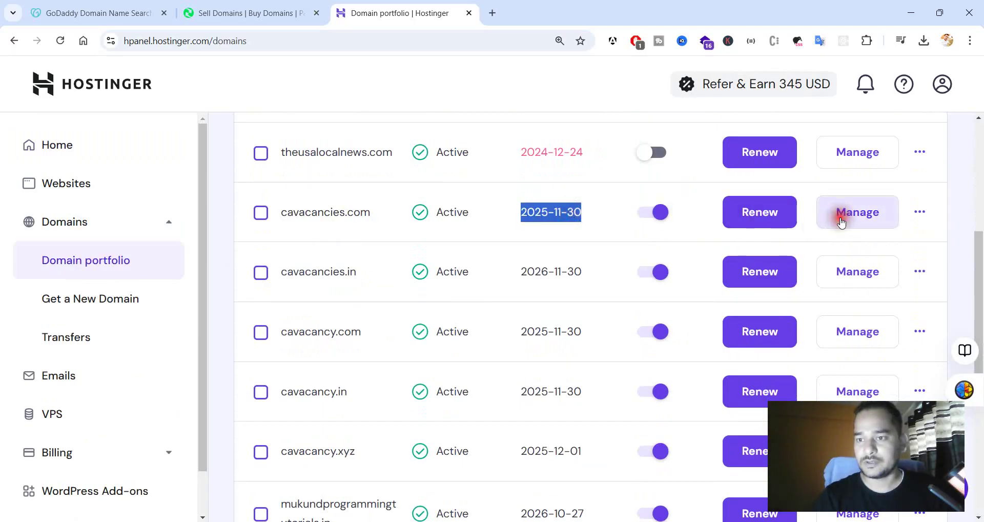
left_click(842, 222)
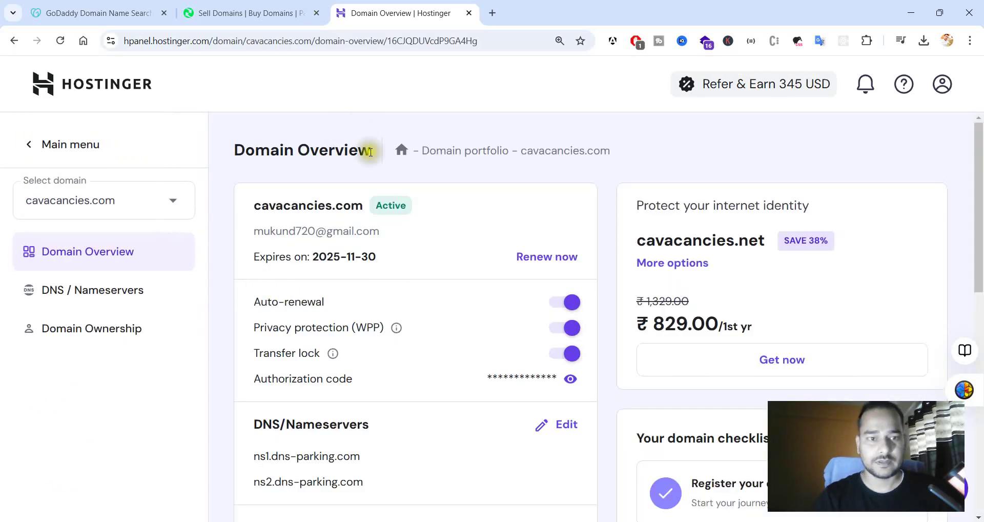
scroll(463, 340, "down", 2)
scroll(466, 346, "up", 2)
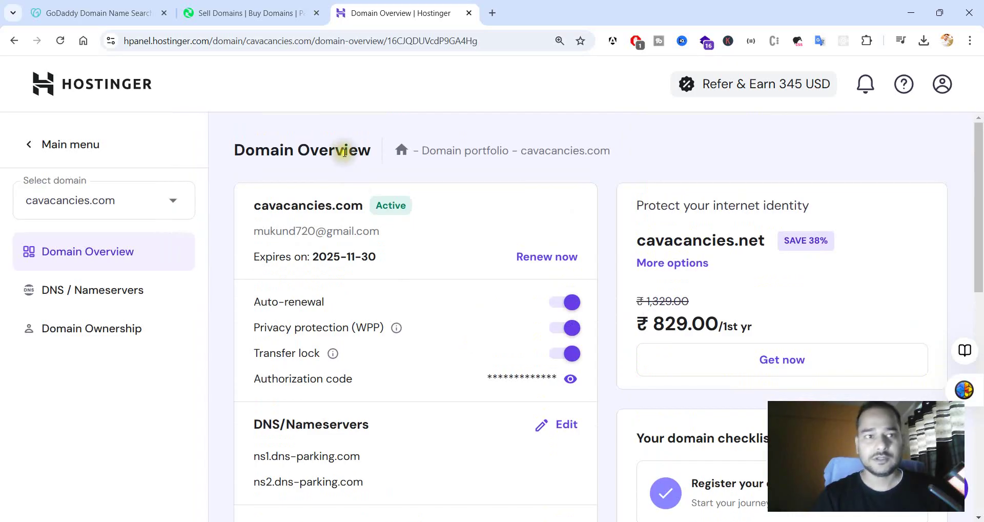
left_click(82, 5)
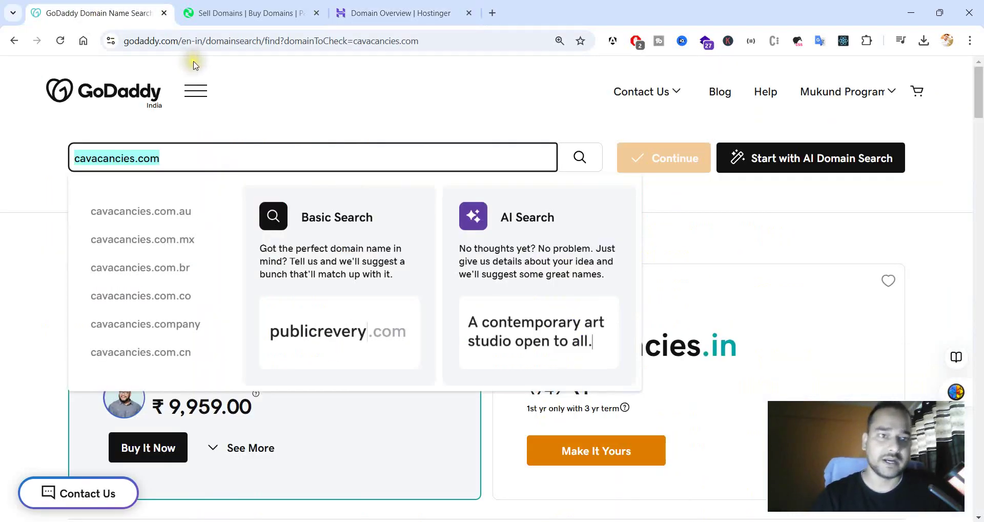
- Sign in to Afternic with the saved username credentials
left_click(213, 14)
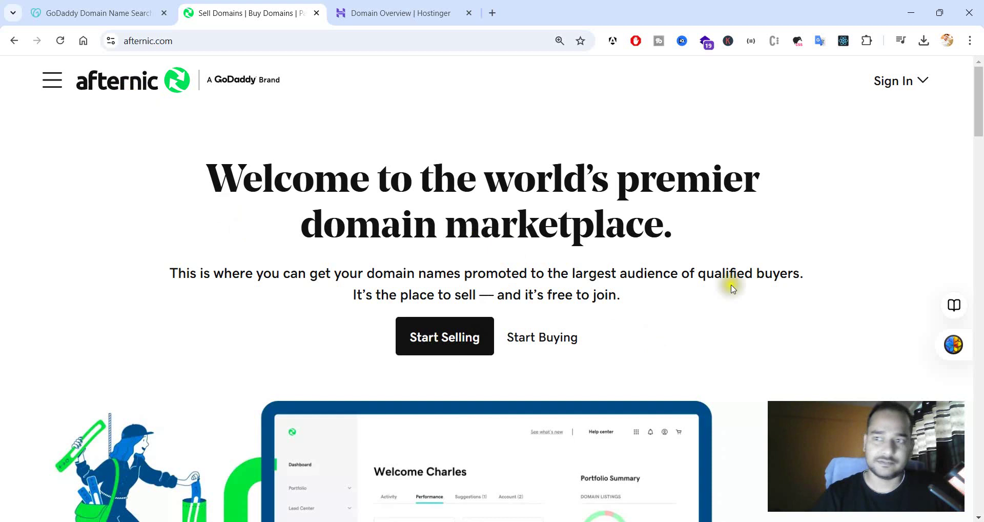
left_click(910, 85)
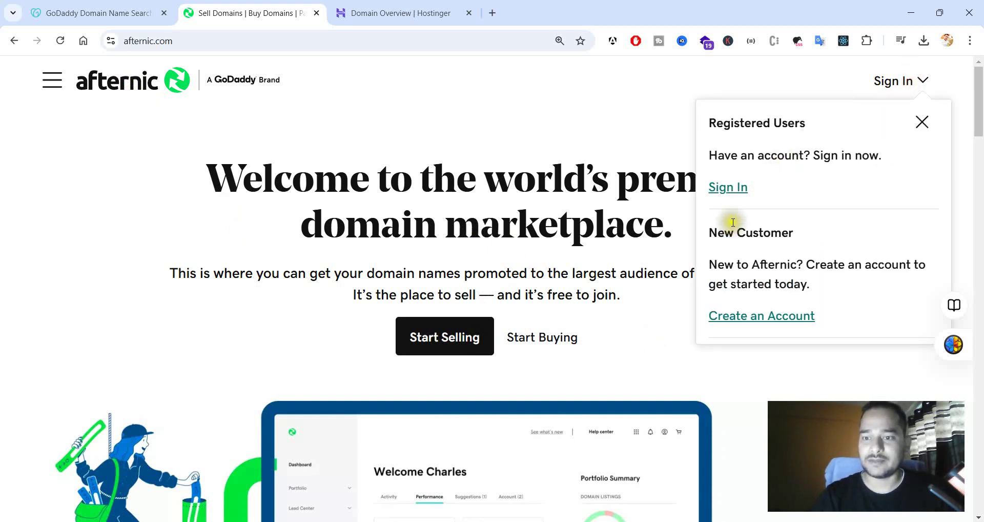
left_click(736, 195)
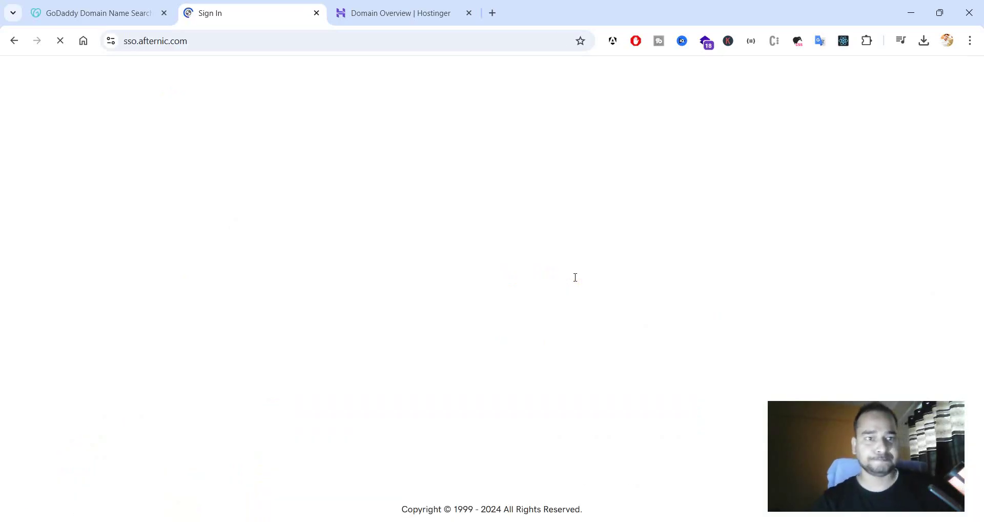
left_click(419, 279)
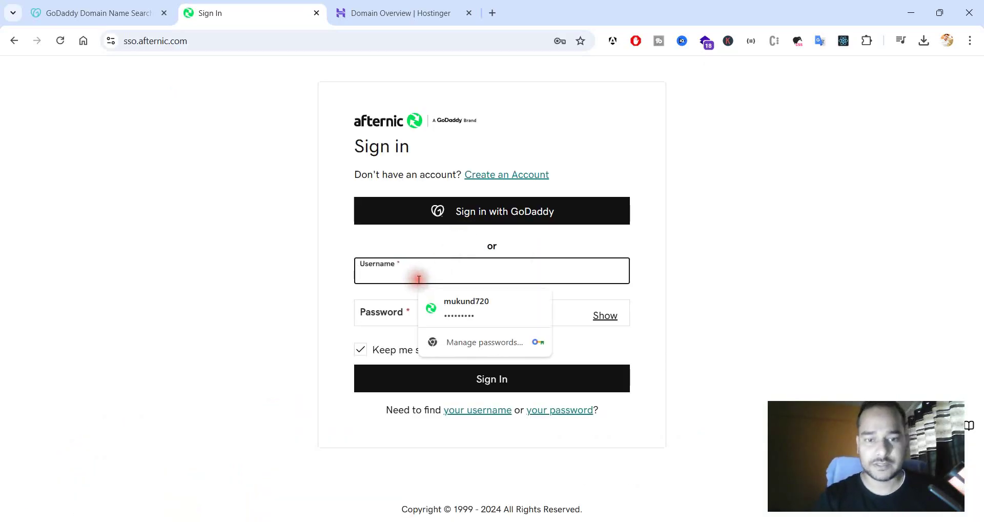
left_click(456, 306)
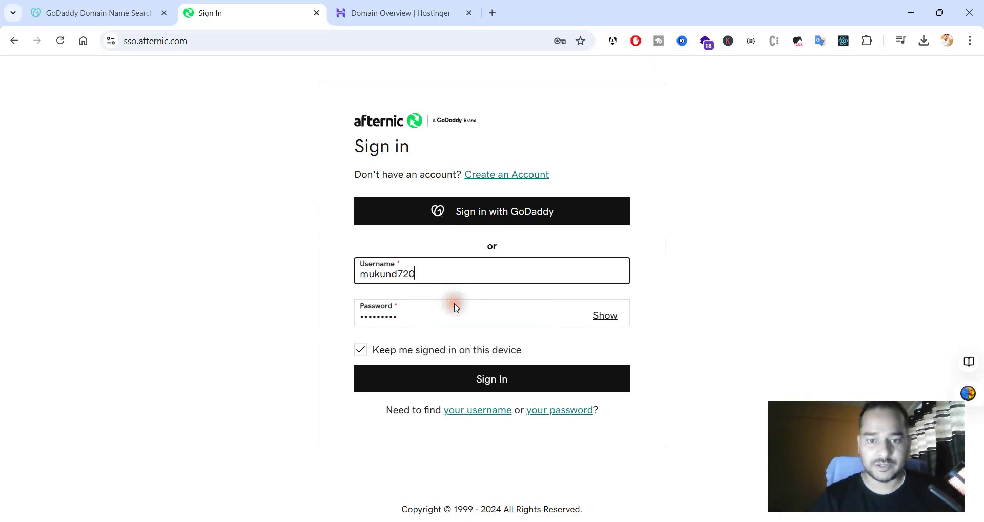
left_click(462, 378)
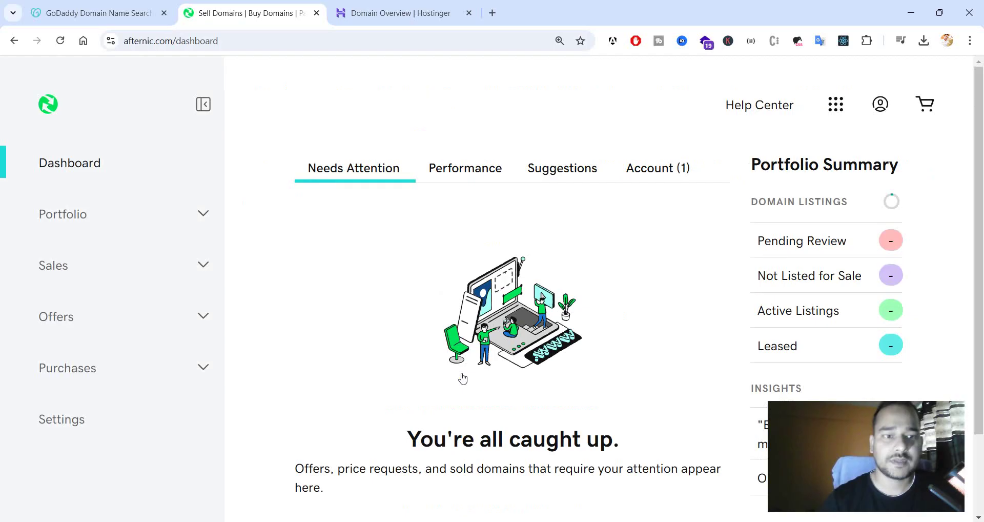
- Close the Lead Center tip, expand Portfolio with two active listings, and open the account menu
scroll(137, 219, "up", 3, "ctrl")
left_click(486, 306)
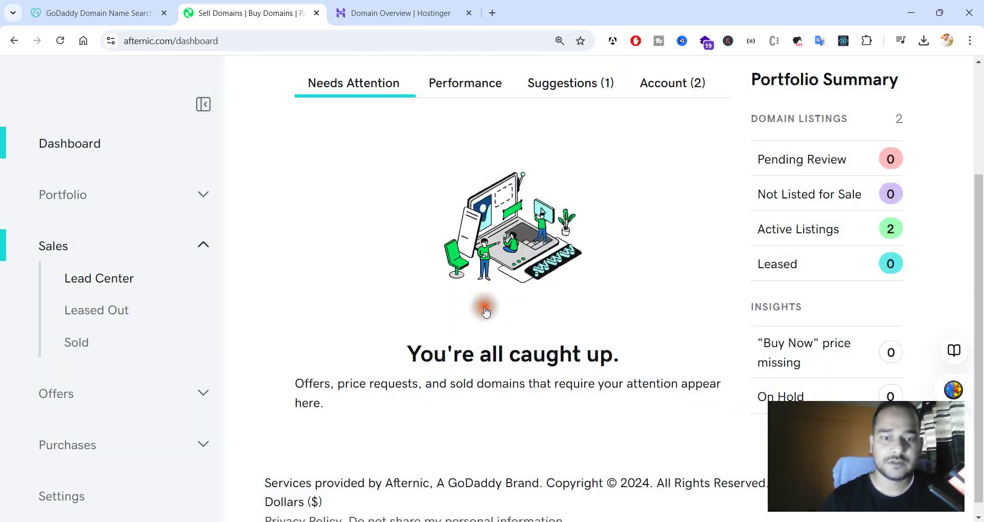
left_click(166, 204)
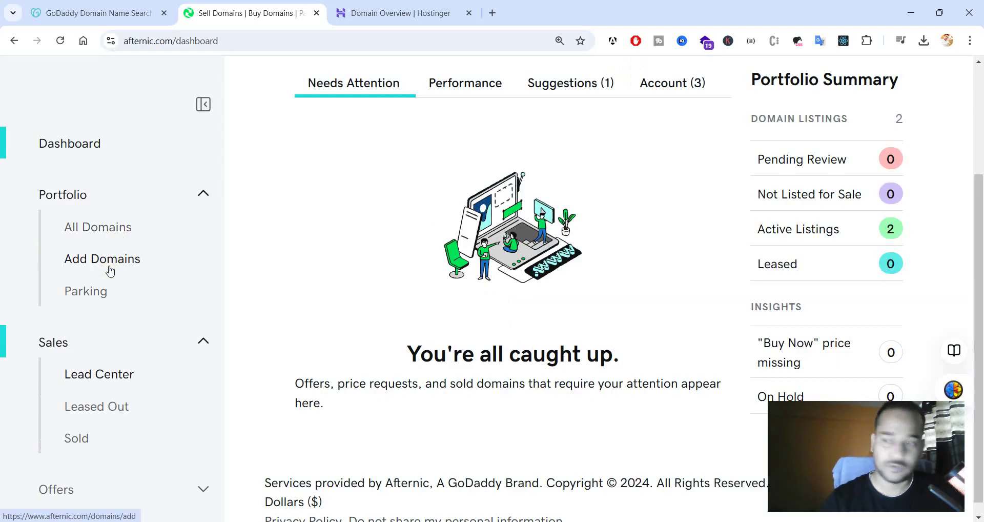
scroll(127, 361, "down", 1)
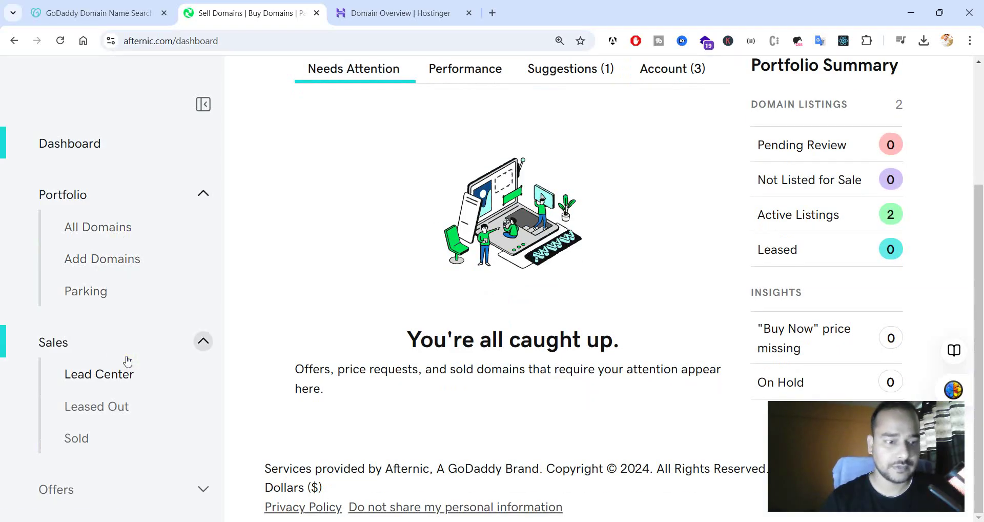
scroll(939, 139, "up", 3)
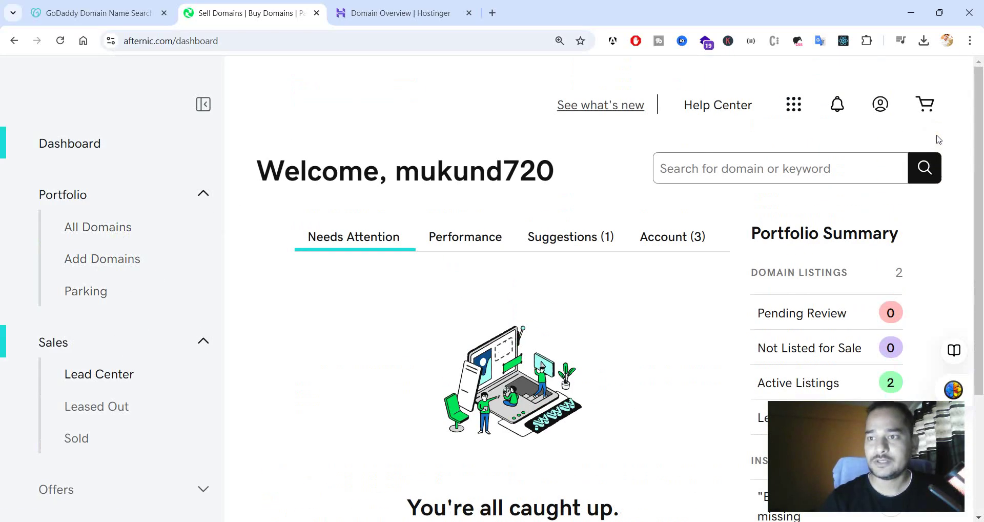
left_click(880, 105)
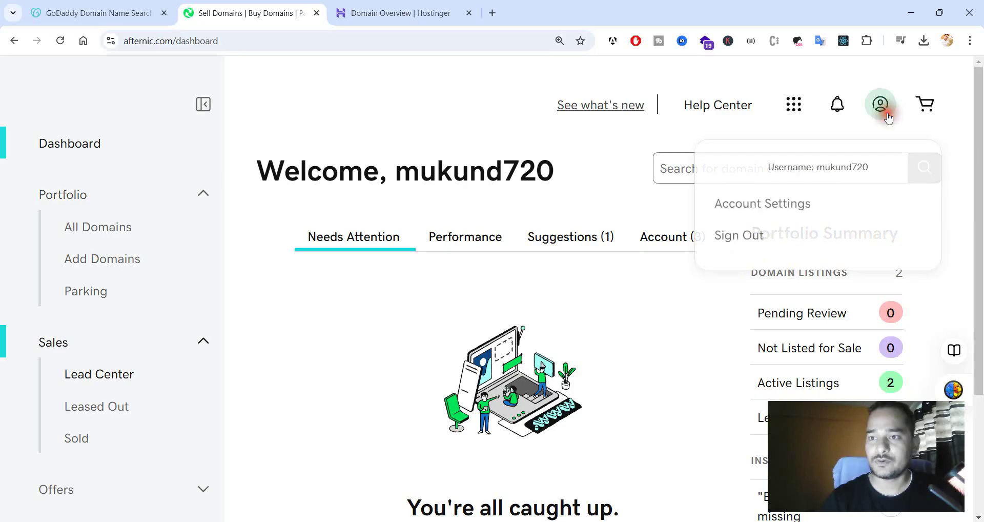
- Open Afternic's Ownership Settings and copy the domain verification TXT record value
left_click(769, 212)
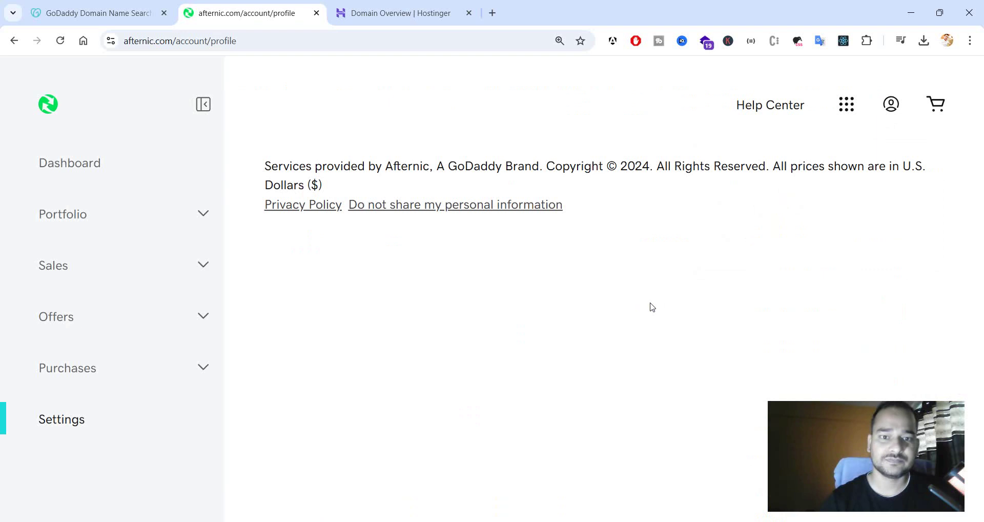
left_click(887, 235)
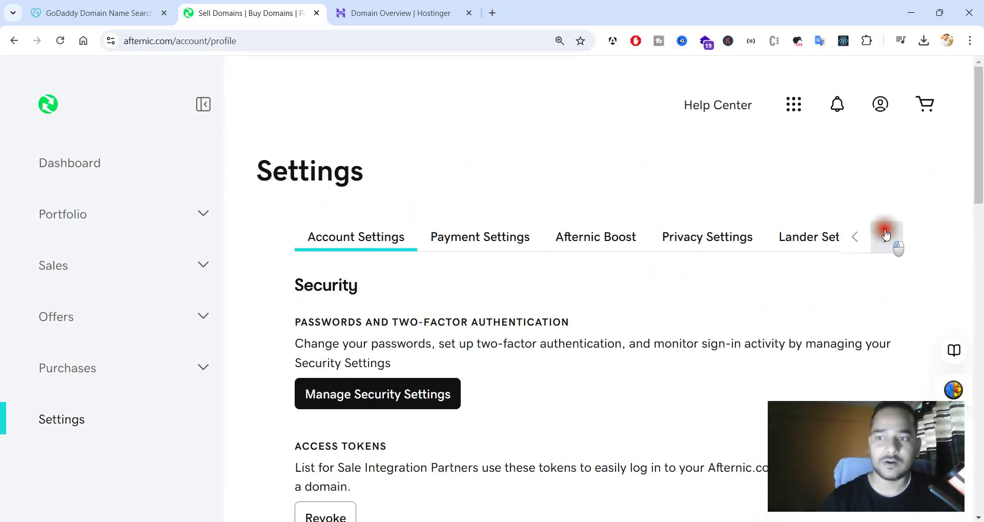
left_click(890, 243)
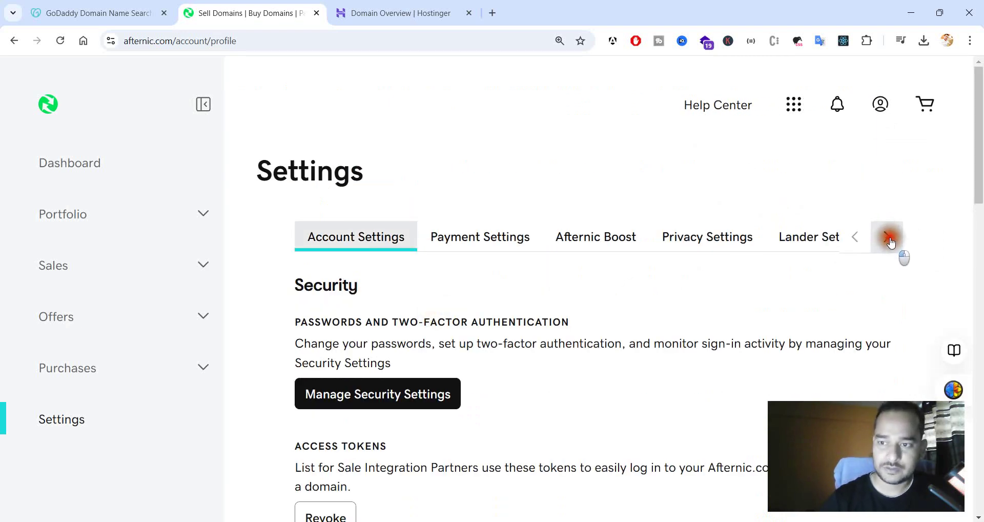
scroll(808, 246, "right", 2)
scroll(810, 249, "right", 1)
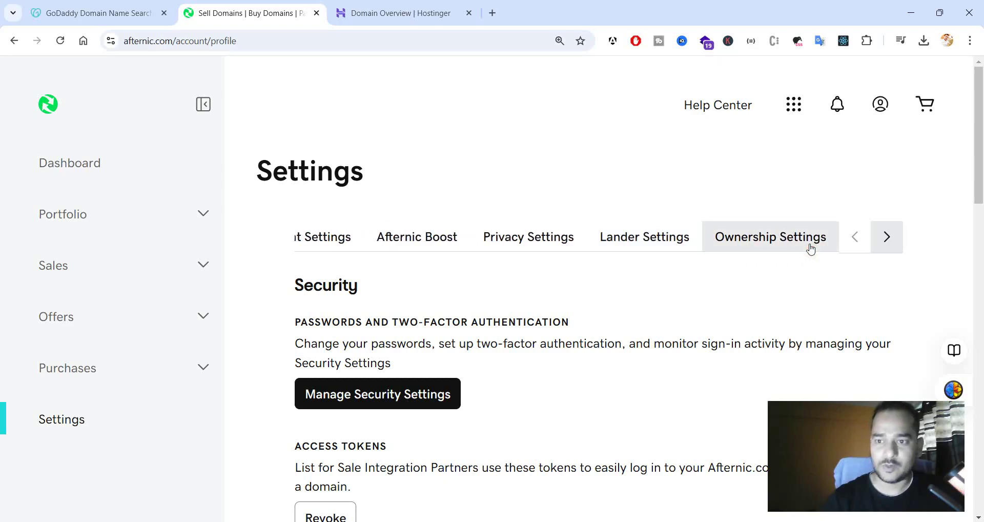
left_click(767, 242)
scroll(529, 338, "down", 3)
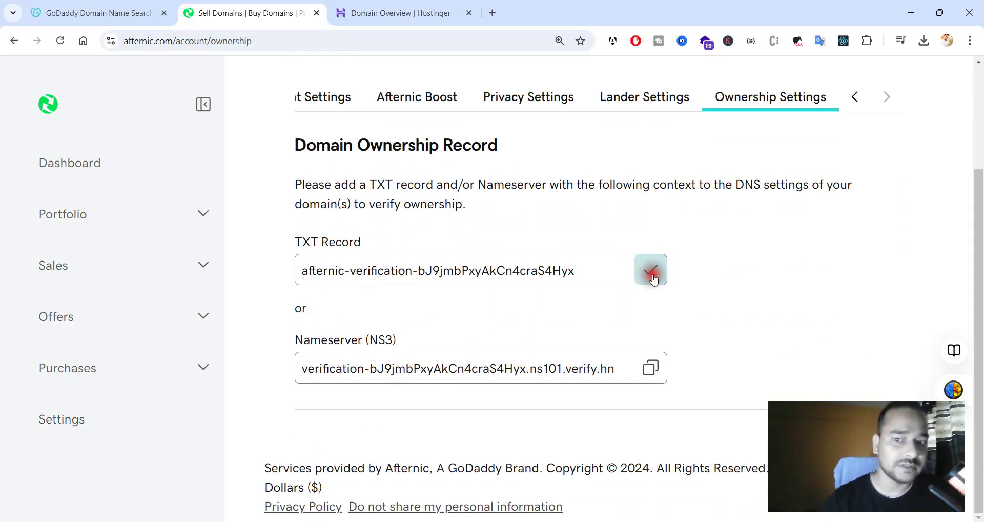
- Open the DNS records for cavacancies.com and set the new record type to TXT
left_click(422, 5)
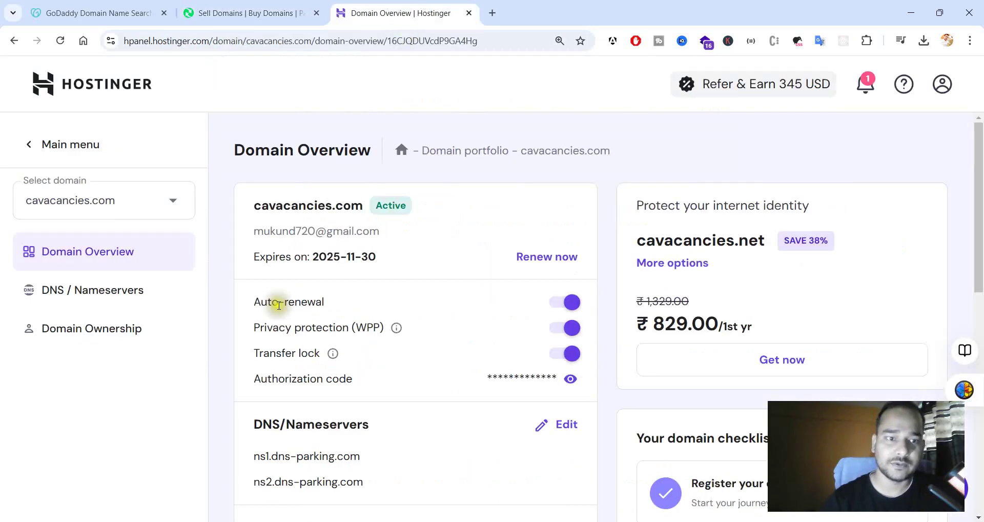
left_click(133, 300)
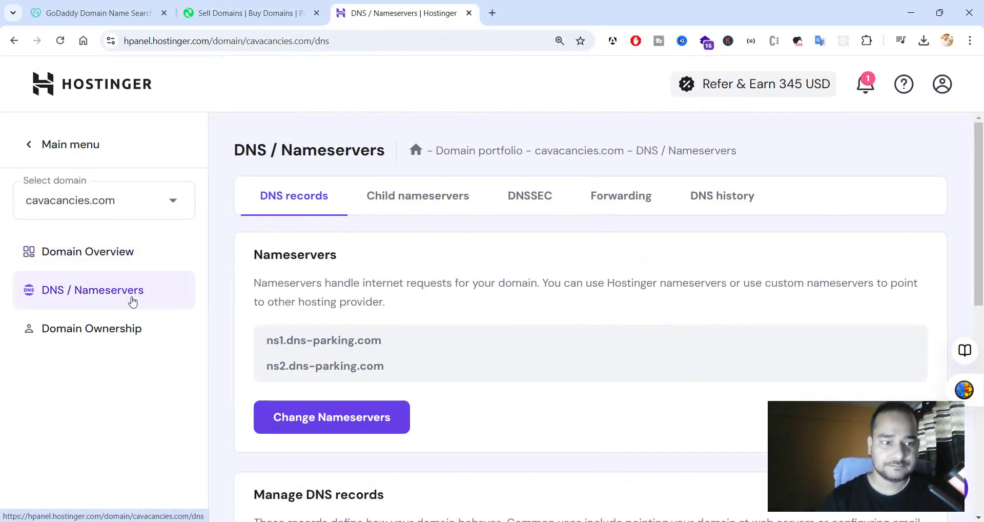
scroll(399, 342, "down", 5)
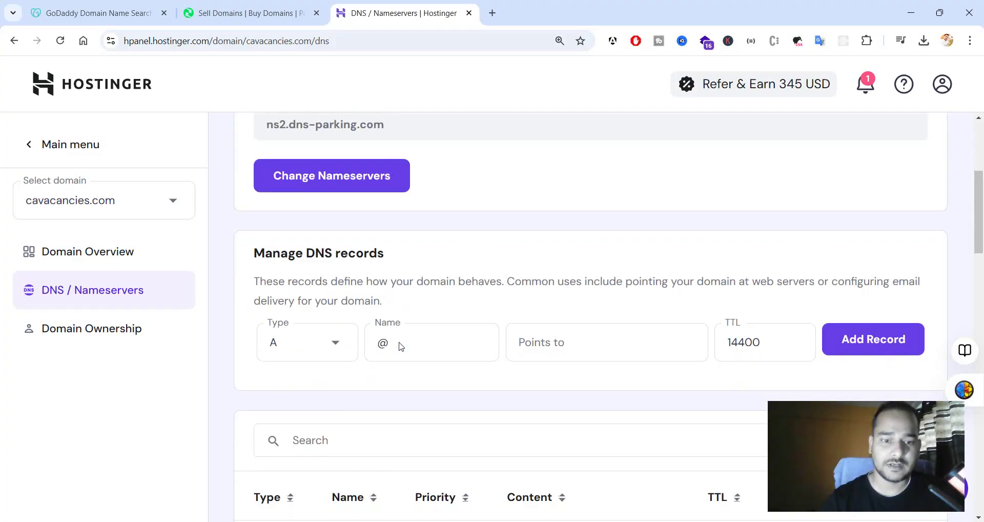
left_click(320, 312)
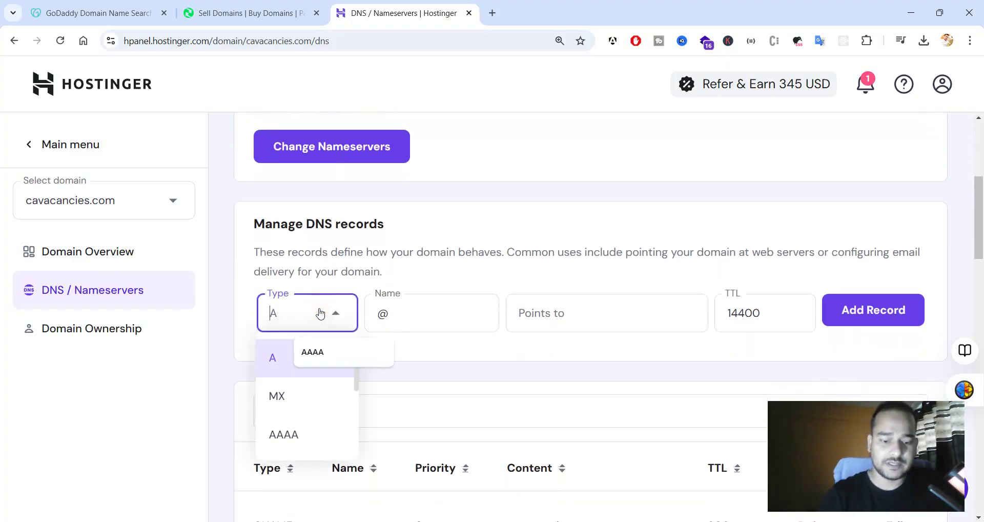
type("txt")
left_click(279, 358)
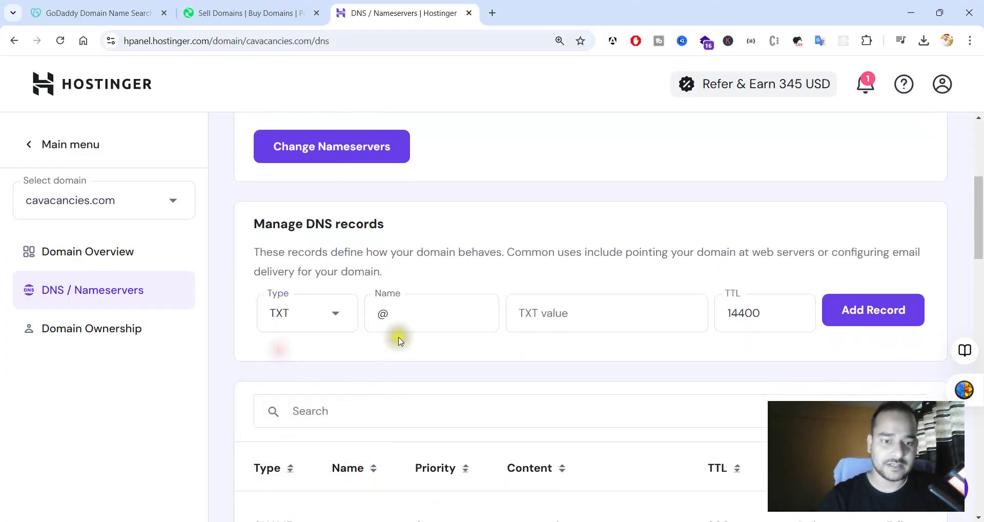
- Paste the Afternic verification value, add the TXT record, and confirm it in the list
left_click(588, 319)
key("ctrl+v")
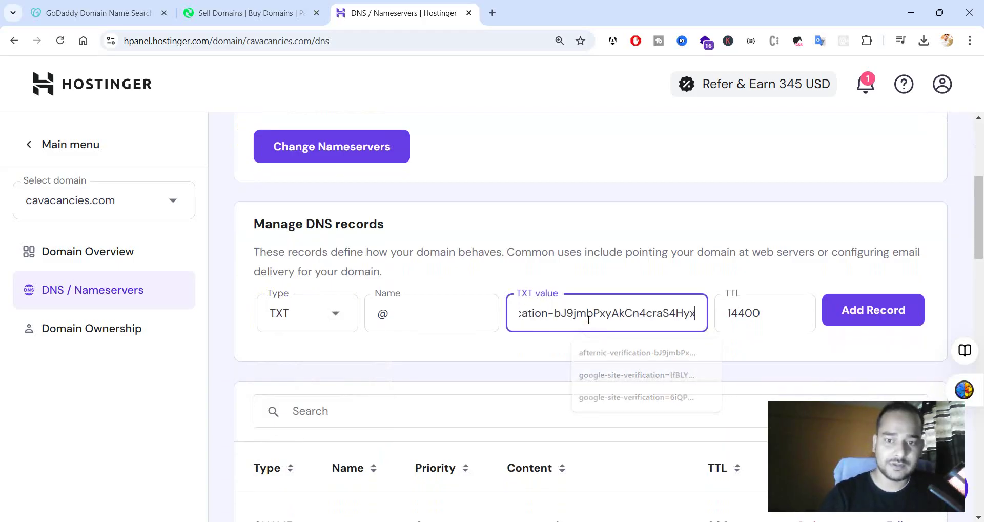
left_click(854, 305)
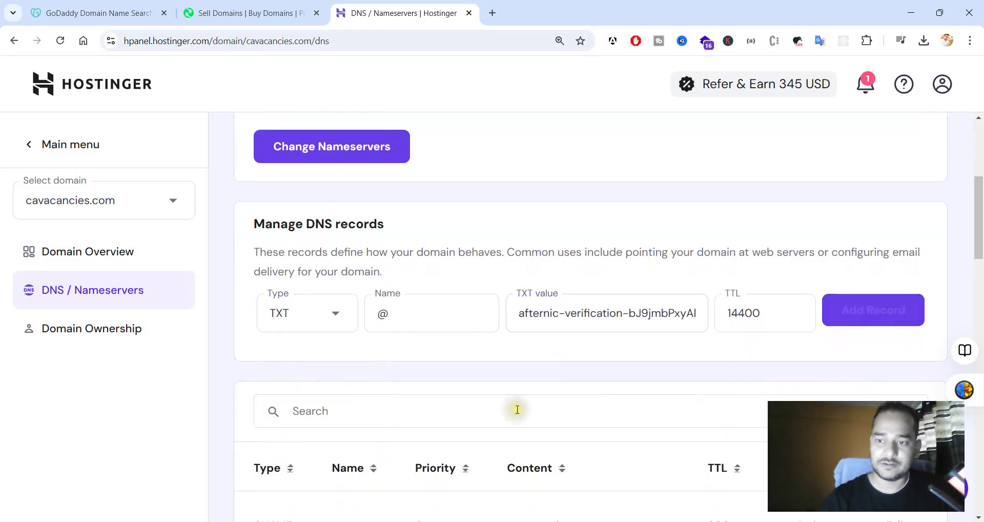
scroll(518, 409, "down", 5)
scroll(517, 409, "down", 5)
scroll(517, 409, "down", 5)
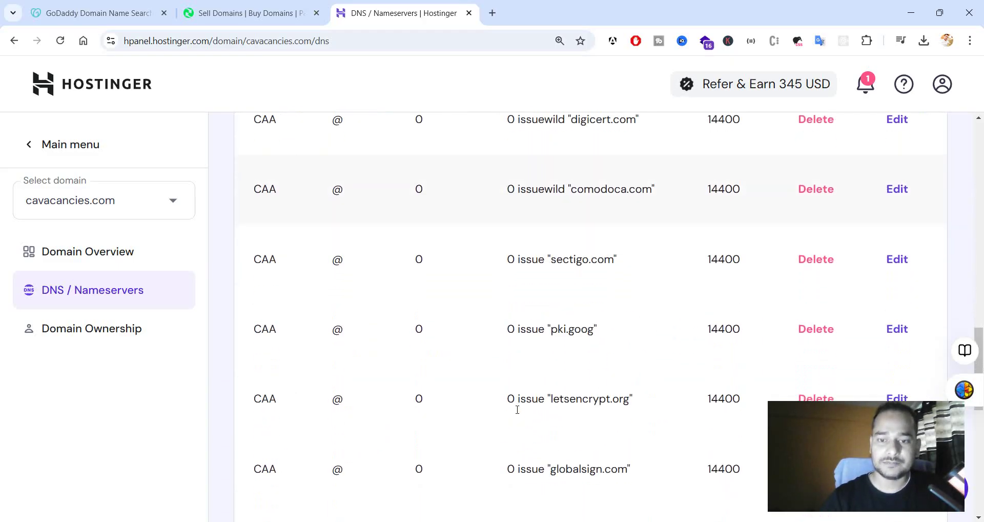
scroll(517, 409, "down", 5)
scroll(517, 409, "down", 5)
left_click(538, 279)
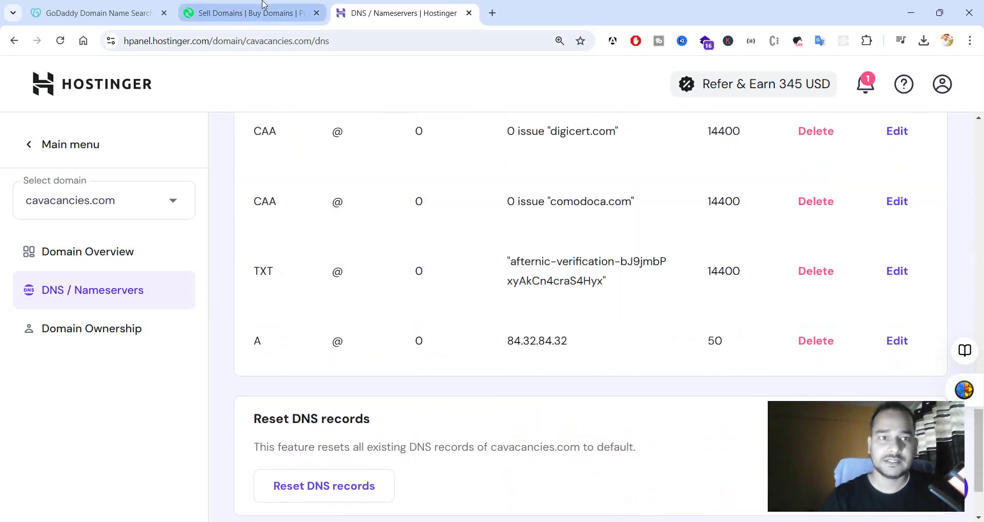
- Open Afternic's Portfolio > Add Domains page and start entering domain names
left_click(246, 12)
left_click(109, 236)
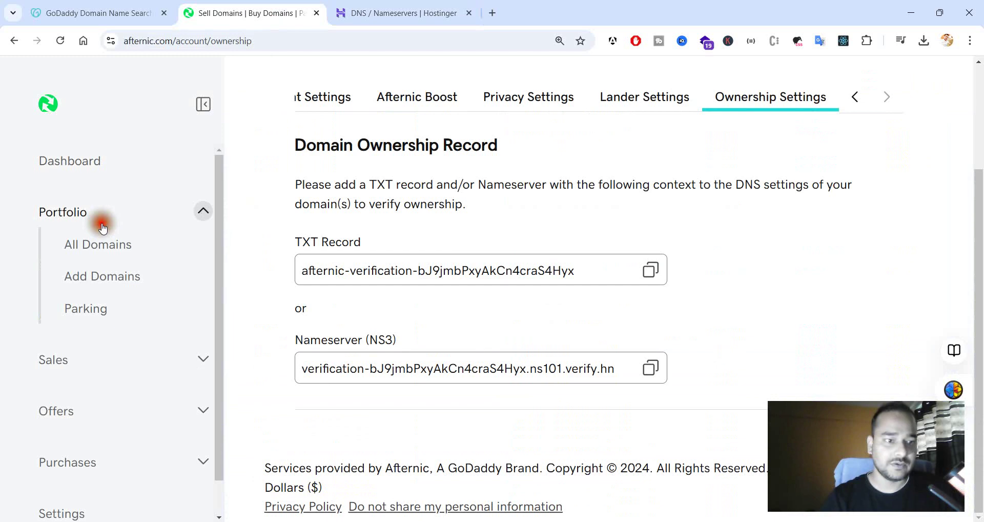
left_click(101, 281)
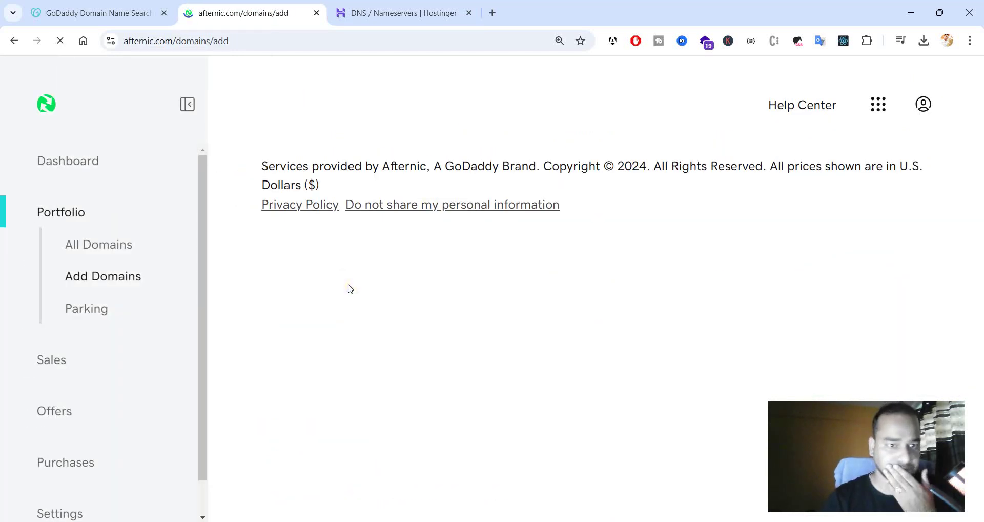
left_click(347, 342)
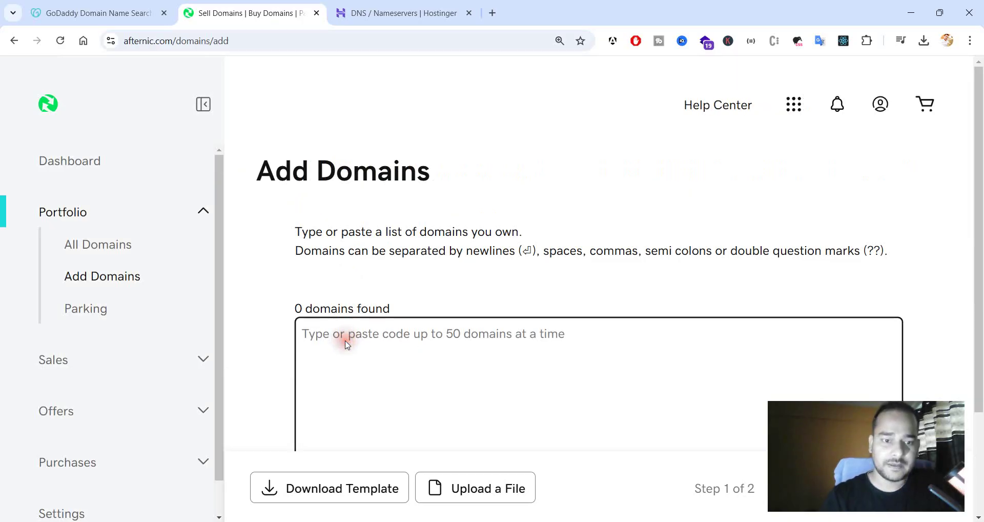
type("va")
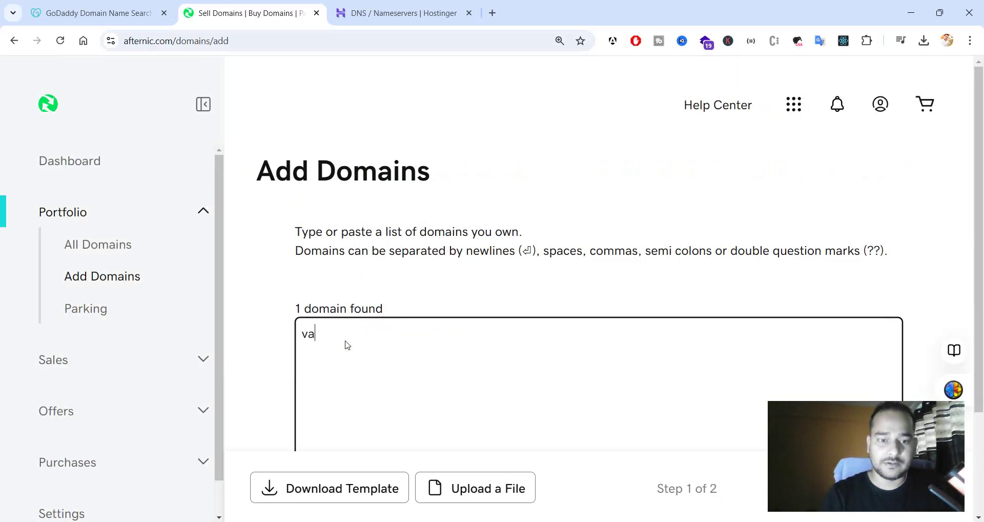
- Copy cavacancies.com from Hostinger's Domain Overview and put it into Afternic's domains box
left_click(493, 12)
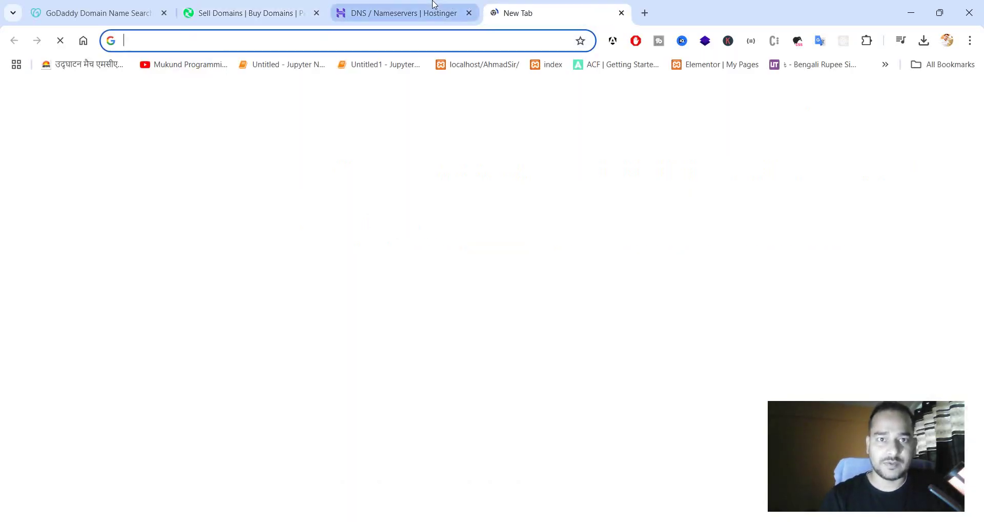
left_click(433, 11)
scroll(546, 292, "up", 1)
scroll(546, 292, "up", 5)
scroll(546, 292, "up", 3)
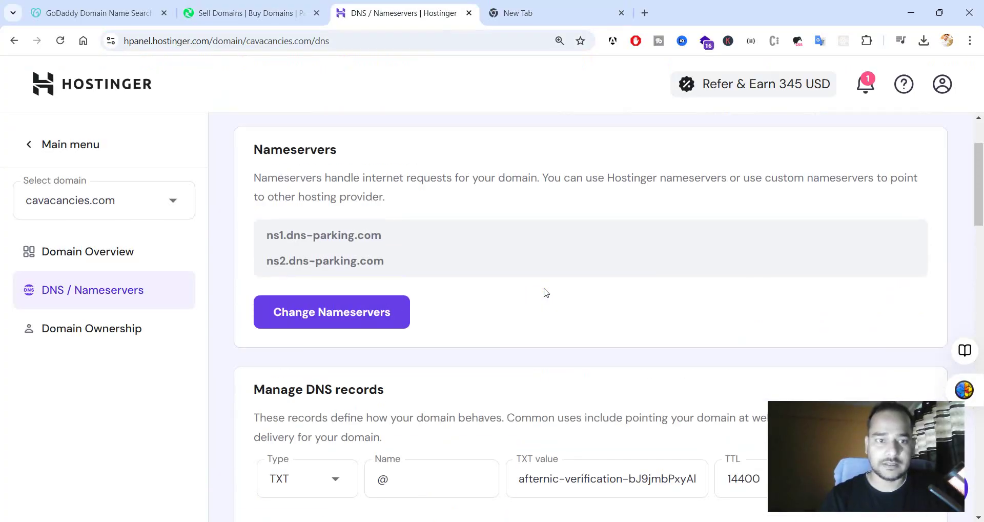
scroll(281, 257, "up", 2)
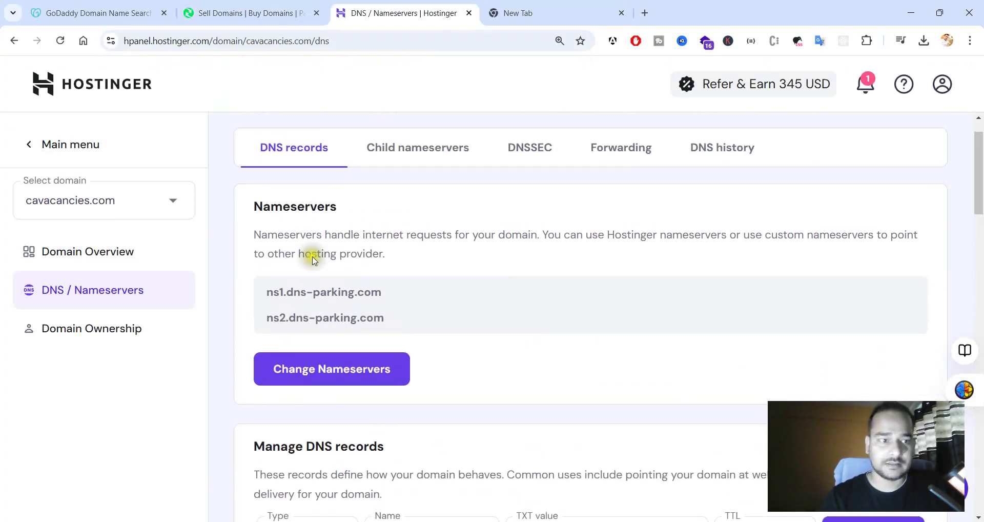
left_click(103, 250)
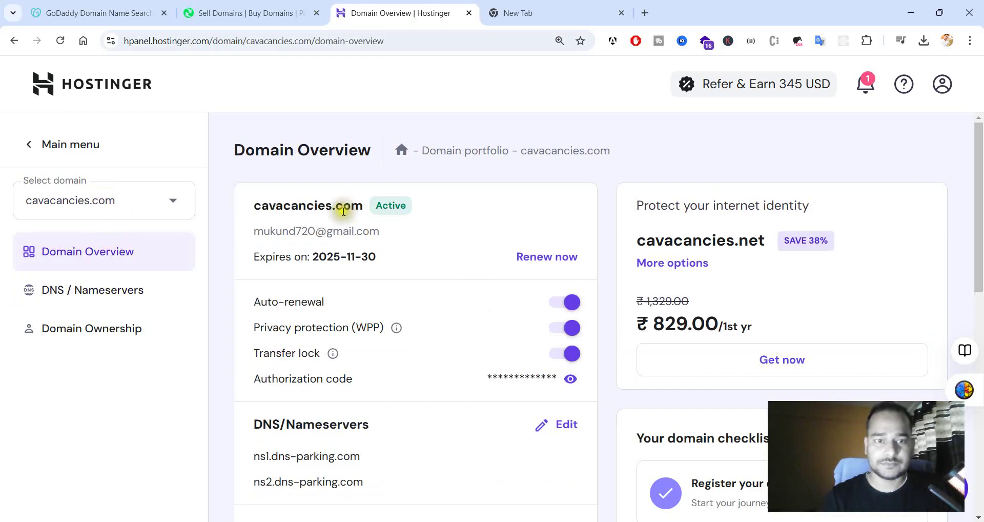
double_click(338, 209)
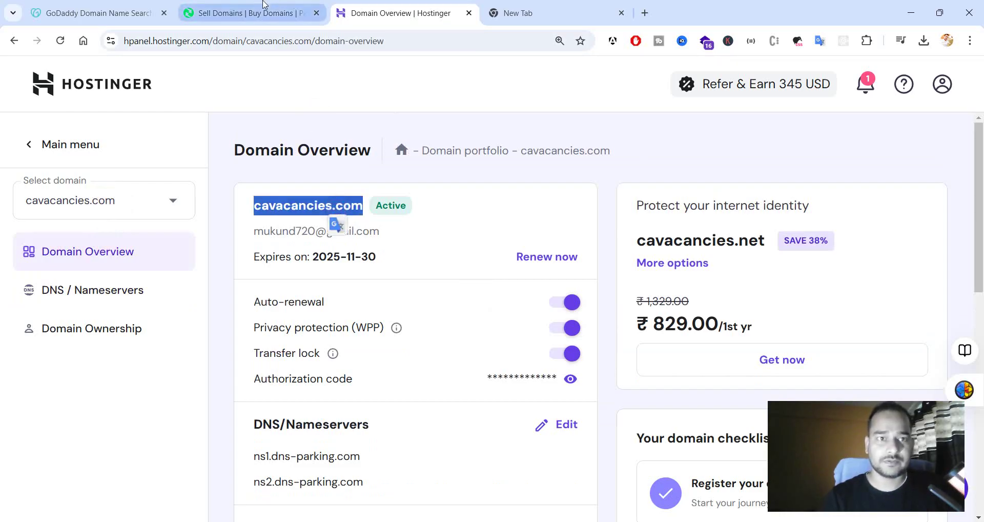
key("ctrl+shift+Tab")
left_click(368, 368)
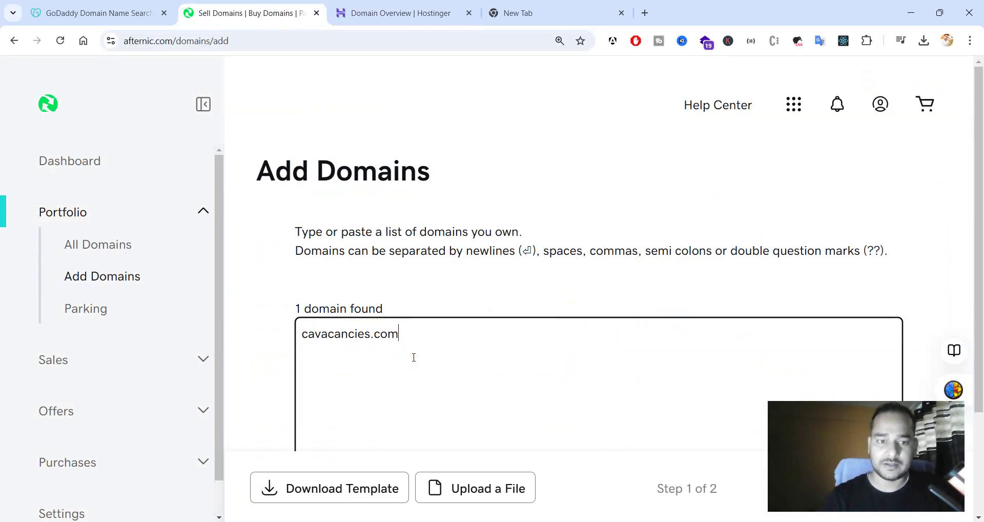
- Set cavacancies.com's buy-now price to the $1413 estimated value
scroll(497, 300, "down", 2)
scroll(461, 312, "down", 1)
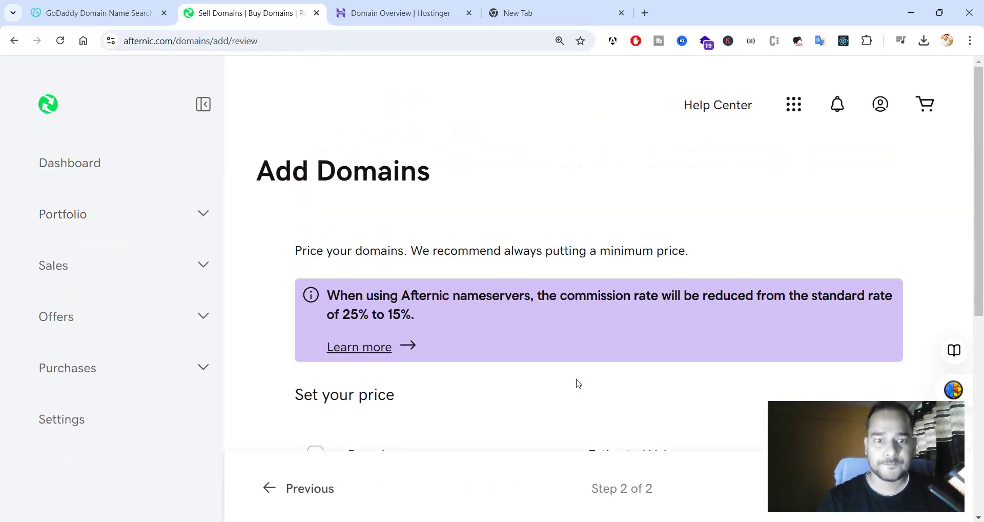
scroll(576, 385, "down", 3)
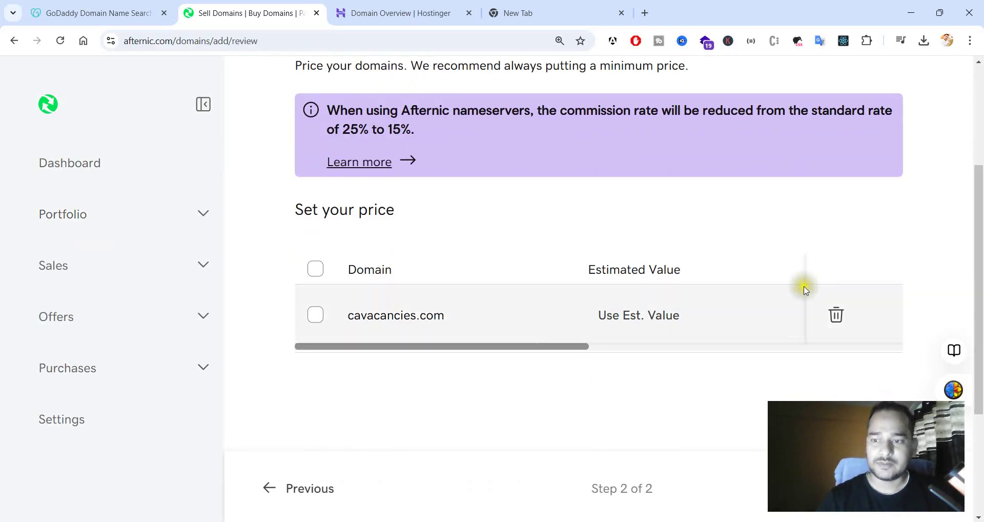
scroll(699, 331, "right", 3)
left_click(618, 317)
type("$3000")
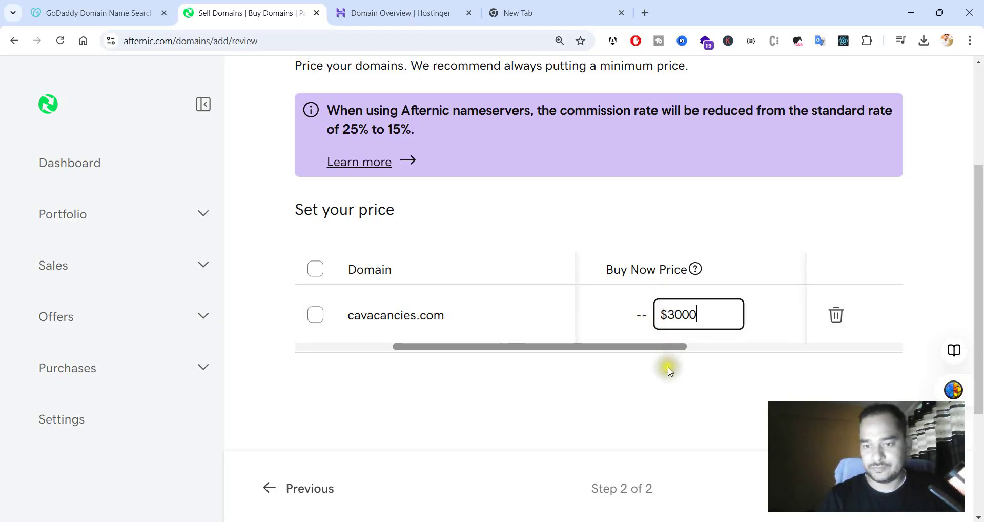
left_click(666, 366)
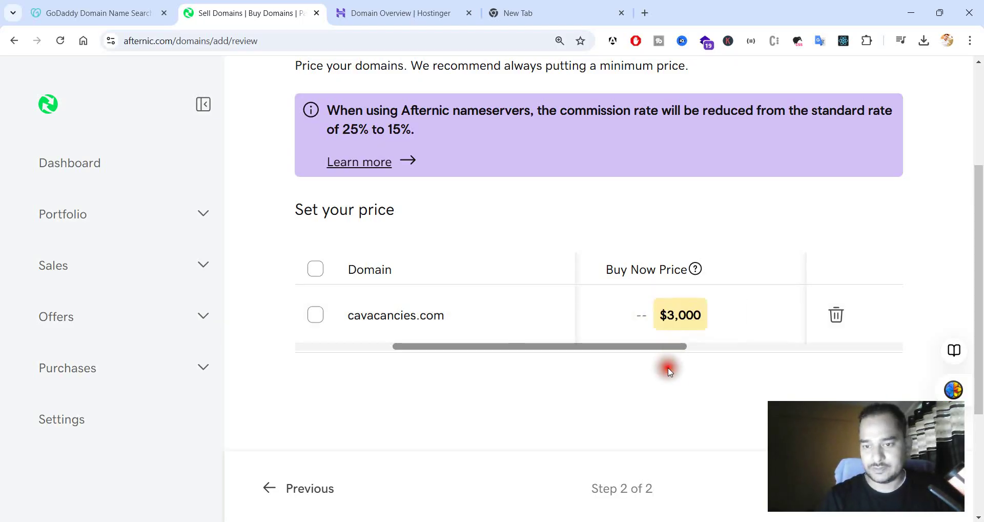
left_click_drag(666, 349, 514, 351)
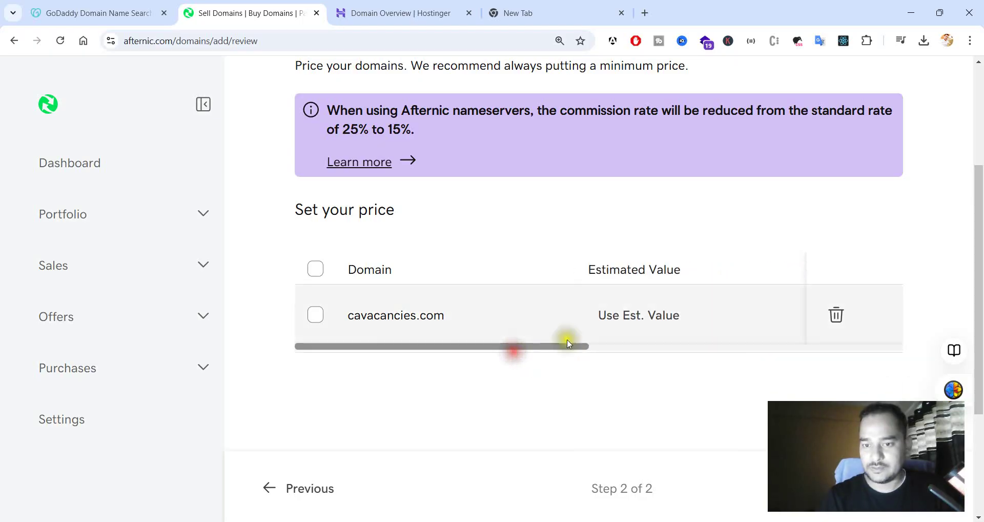
left_click(619, 318)
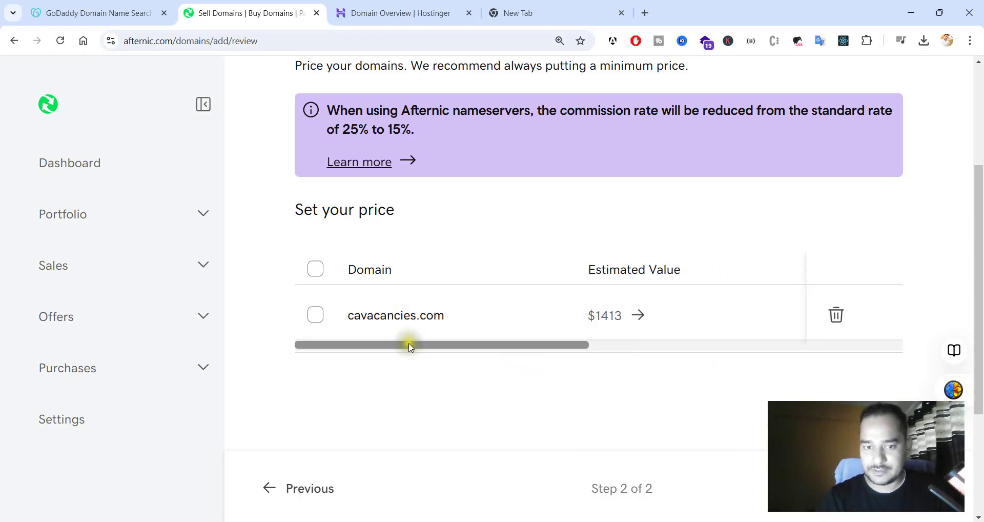
left_click(646, 323)
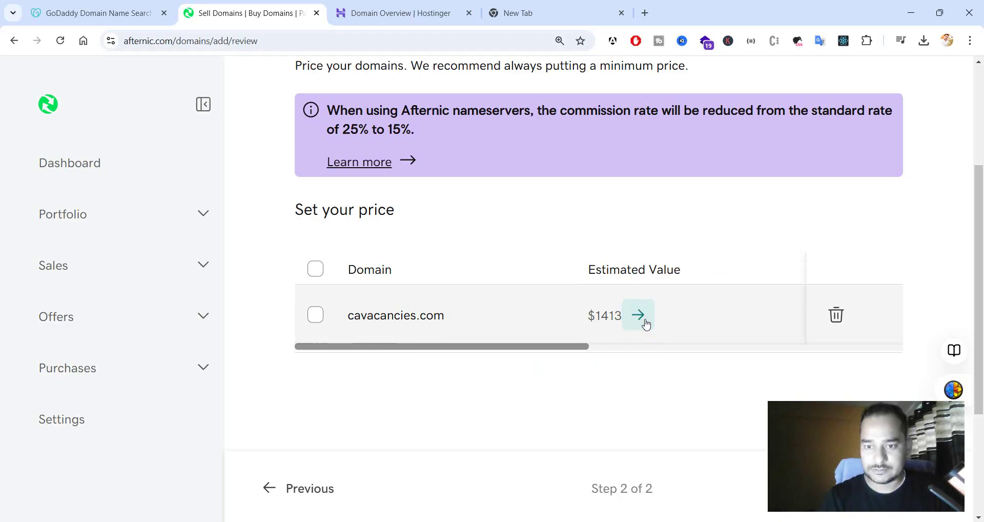
left_click_drag(545, 347, 837, 357)
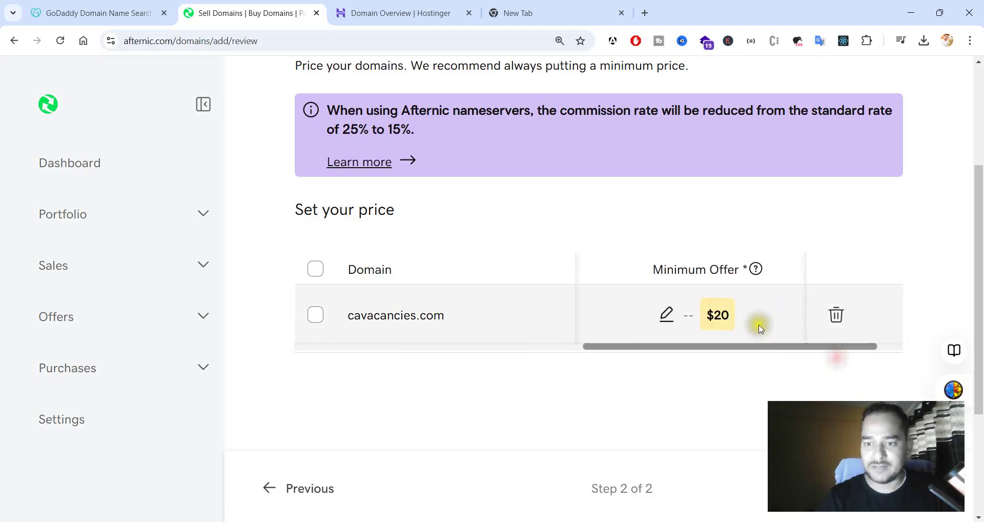
- Change the minimum offer from $20 to $200 and submit the listing
left_click(666, 313)
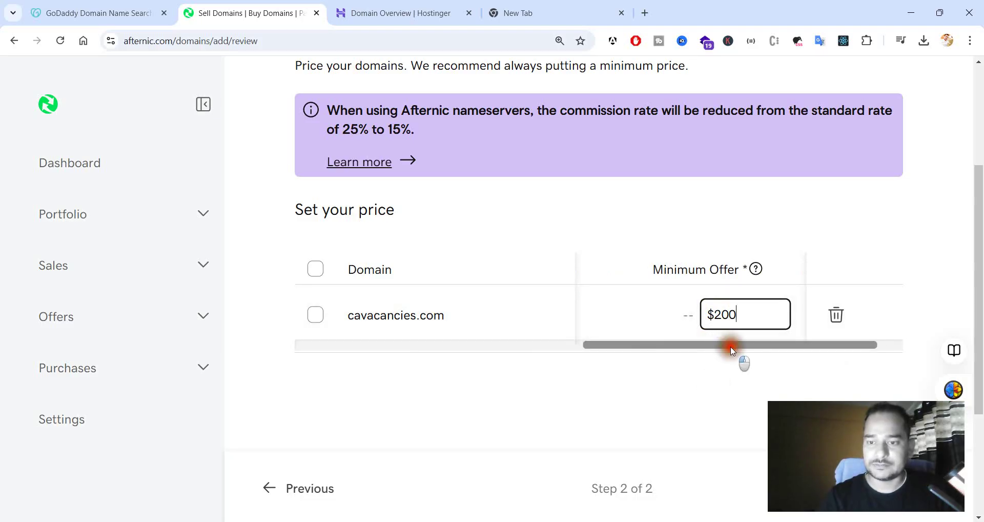
left_click_drag(728, 345, 432, 357)
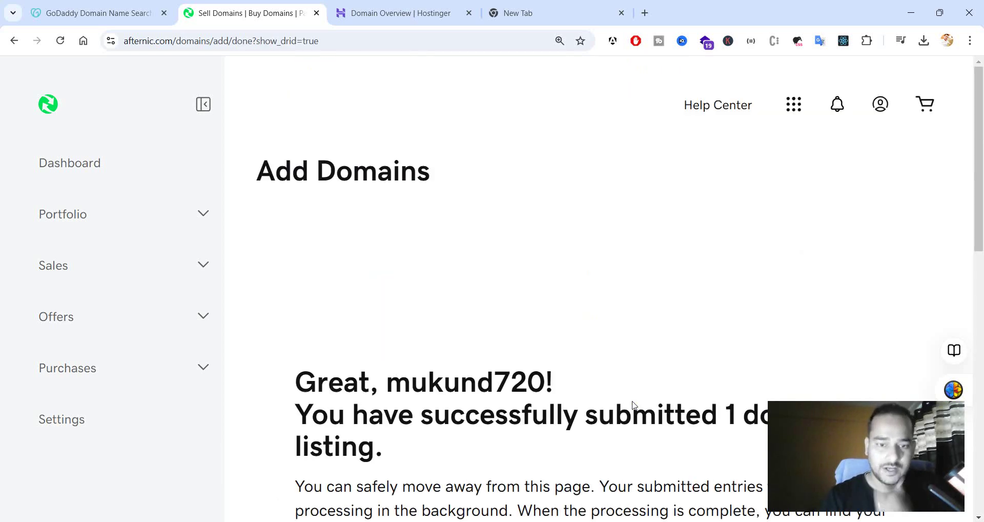
scroll(444, 354, "down", 2)
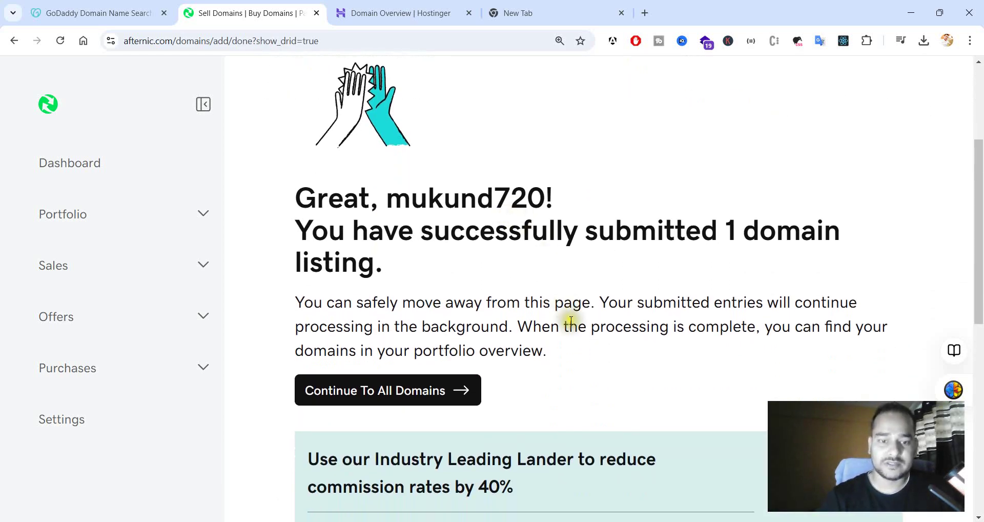
scroll(568, 322, "down", 3)
scroll(571, 321, "up", 4)
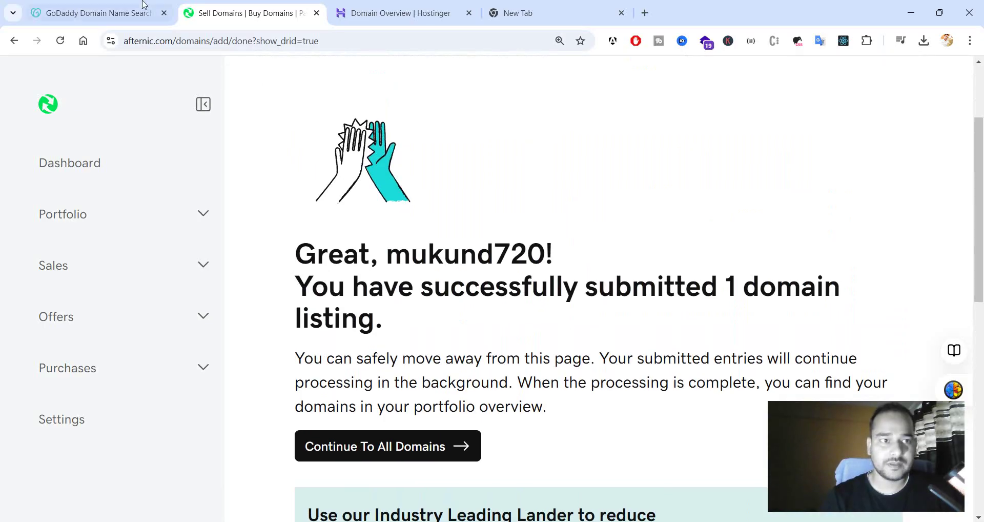
- Reload the GoDaddy search so cavacancies.com shows as premium at ₹1,19,745.76
left_click(93, 4)
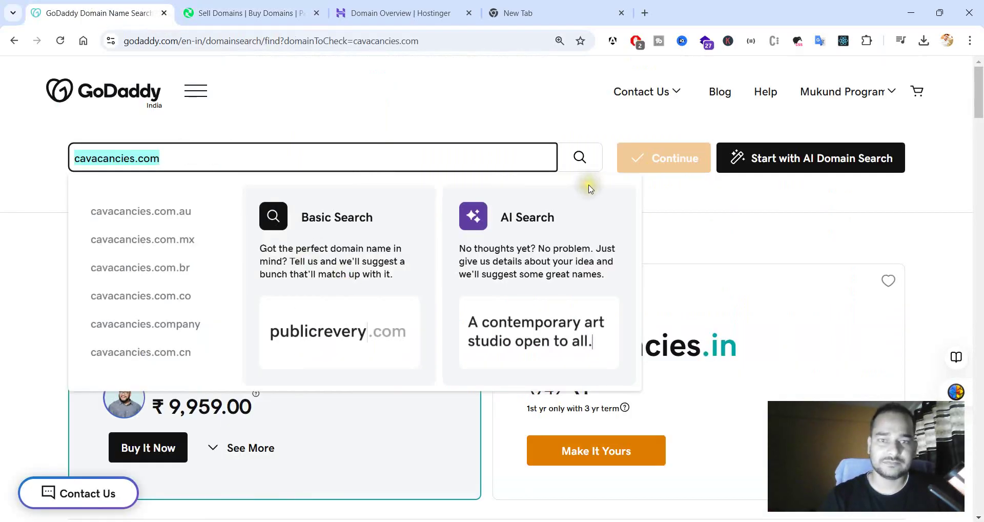
left_click(468, 159)
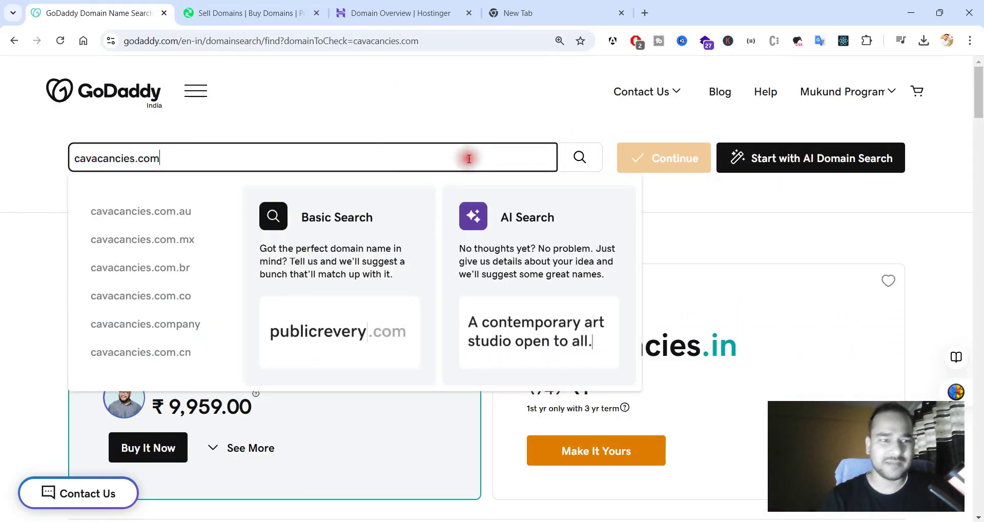
key("Escape")
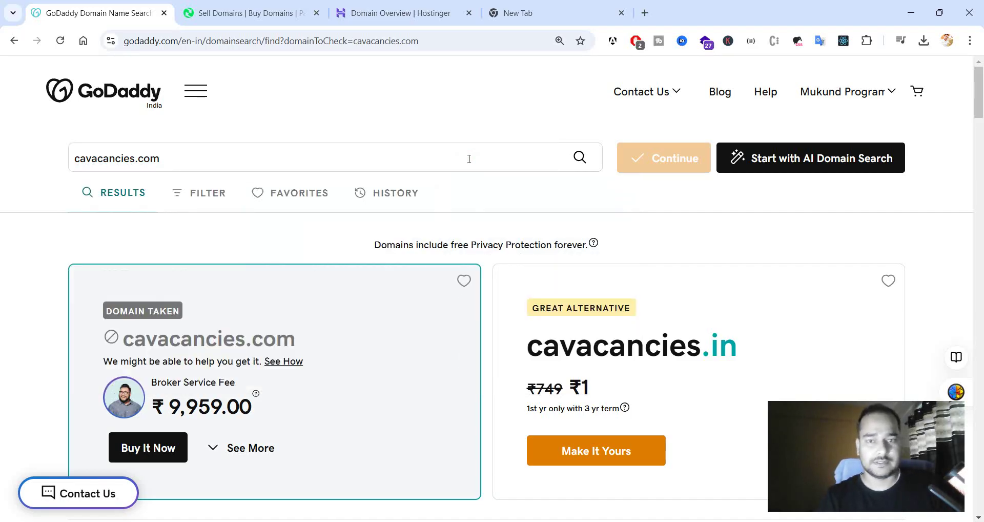
left_click(469, 158)
left_click(468, 158)
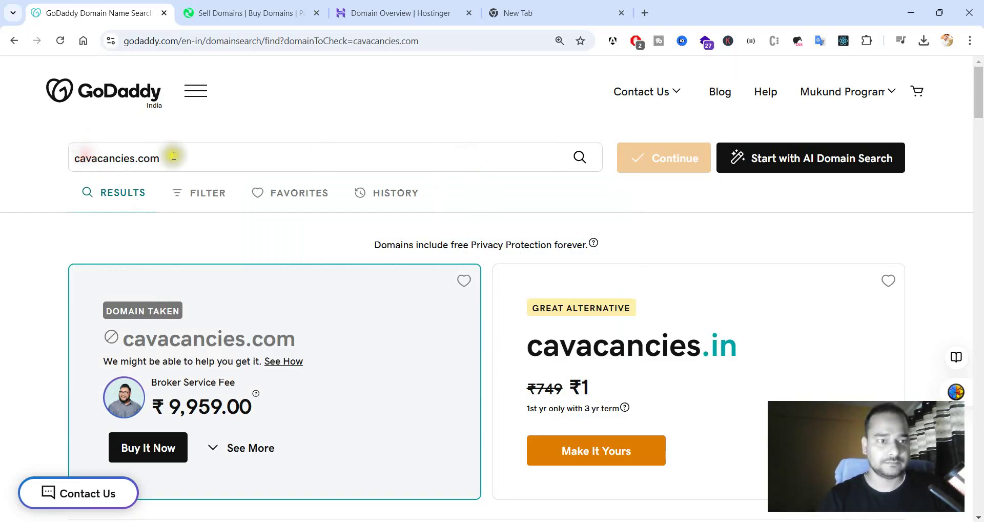
left_click(60, 41)
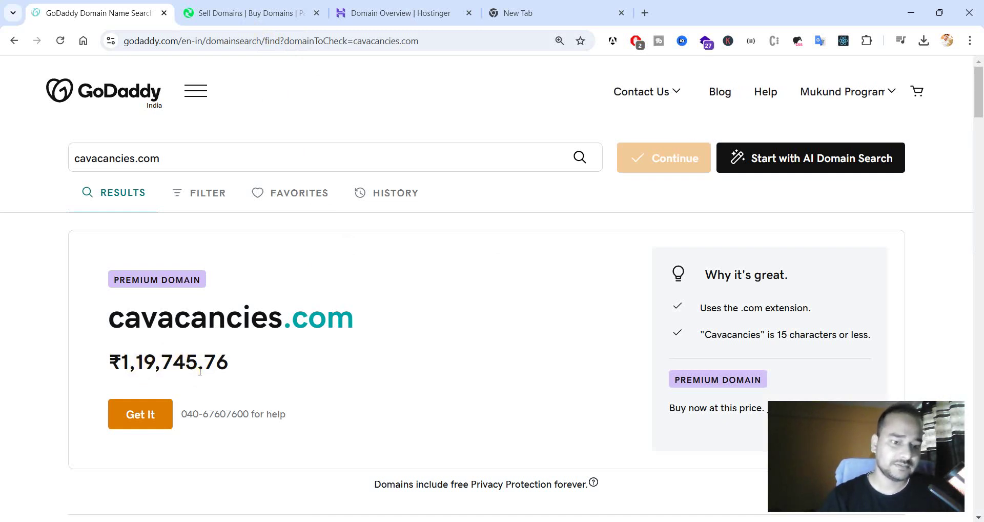
scroll(311, 393, "down", 1)
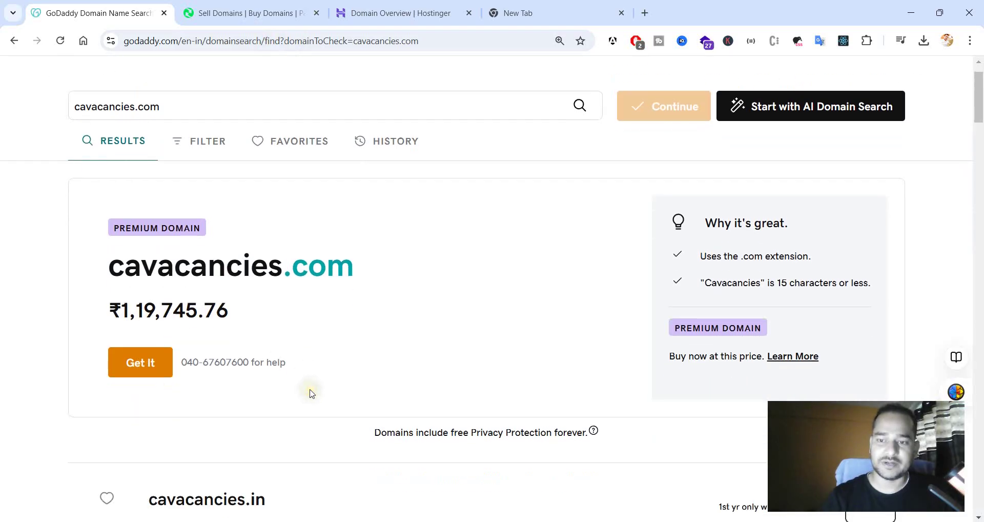
scroll(268, 382, "up", 1)
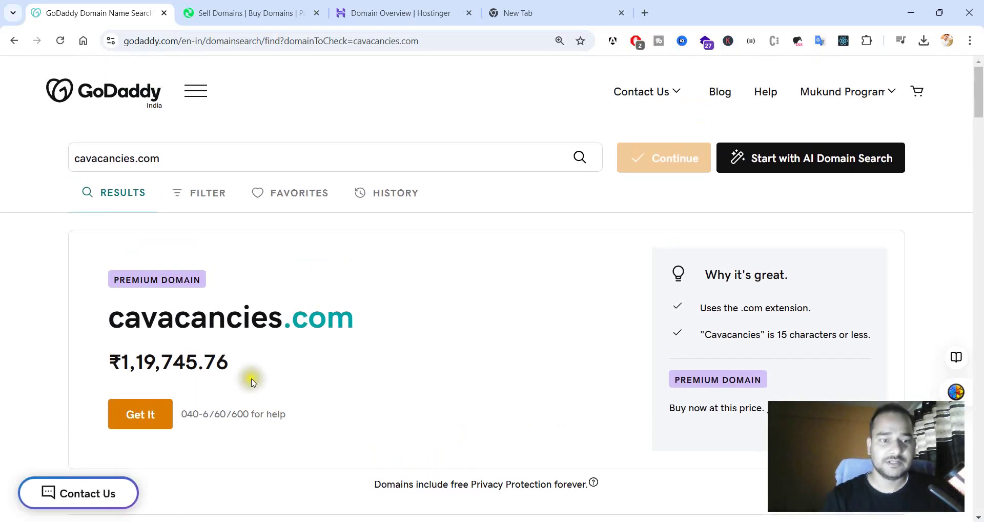
- Open Afternic's All Domains list showing cavacancies.com, Cavacancy.com and Cavacancy.xyz
left_click(281, 17)
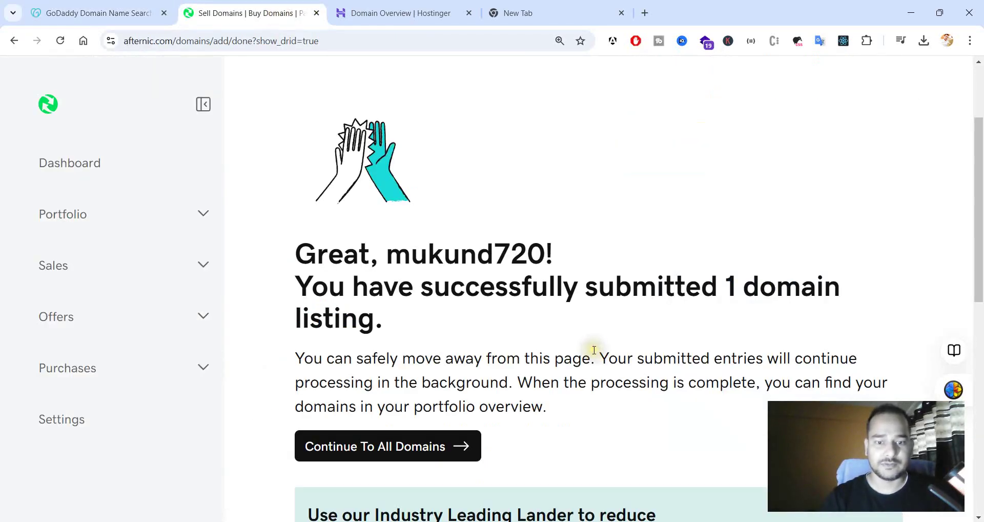
scroll(590, 347, "down", 1)
left_click(202, 212)
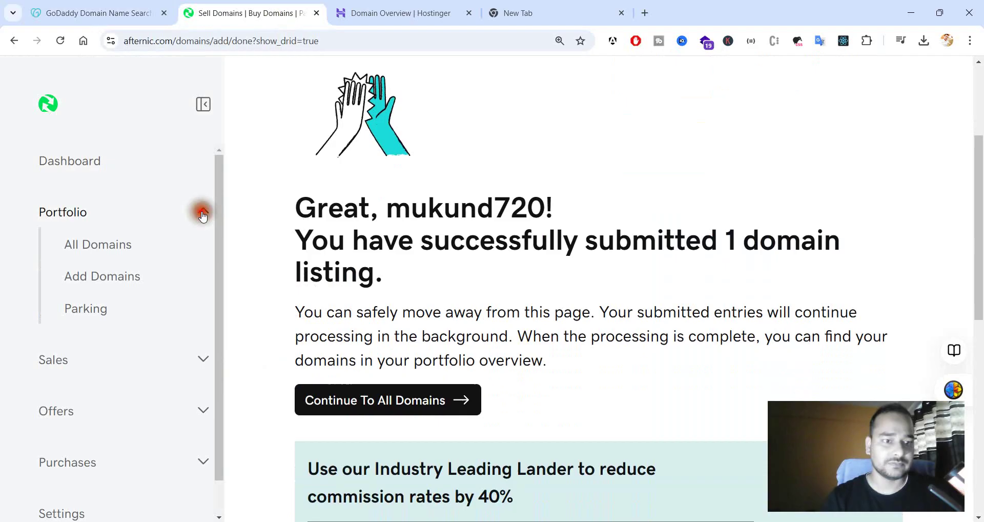
left_click(135, 240)
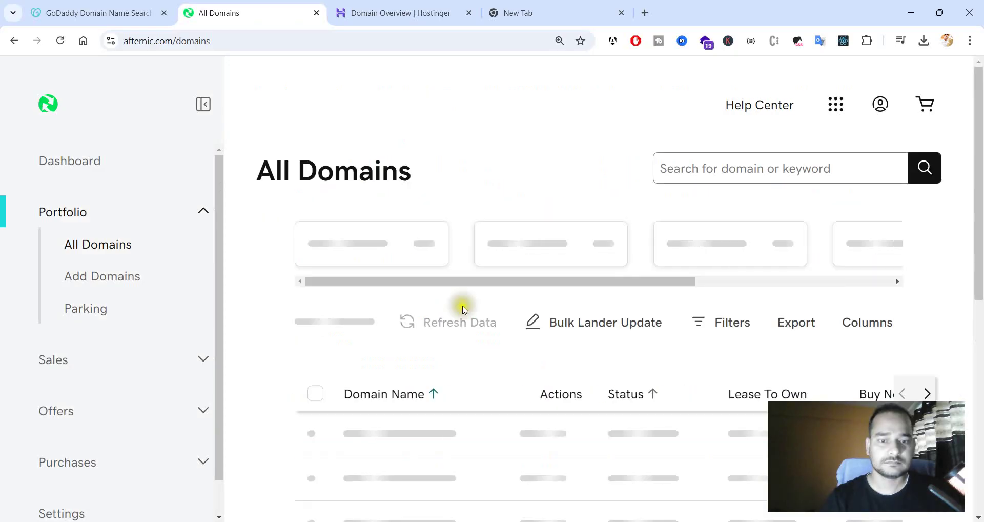
scroll(589, 387, "down", 2)
- Change cavacancies.com's Afternic buy-now price from $1,413 to $2,999
scroll(631, 364, "down", 1)
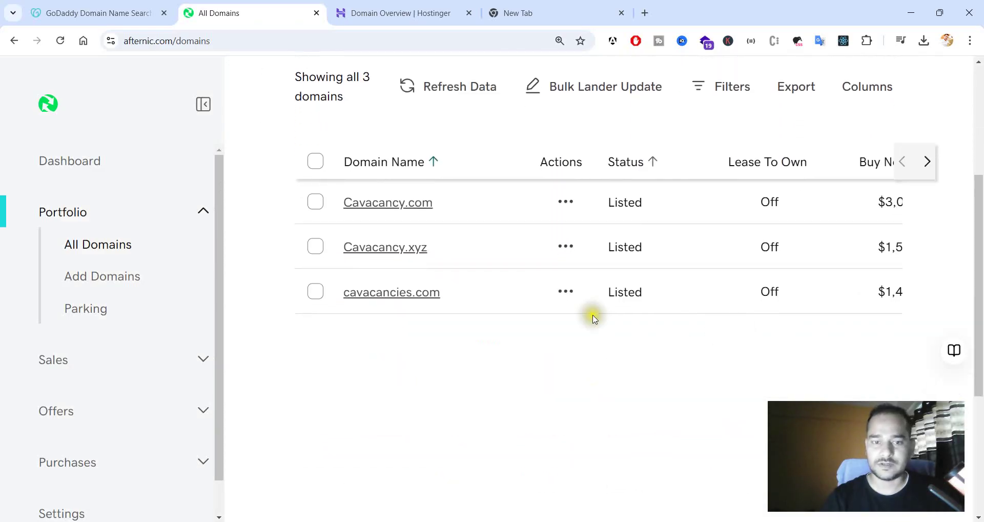
scroll(754, 291, "right", 2)
scroll(760, 295, "right", 2)
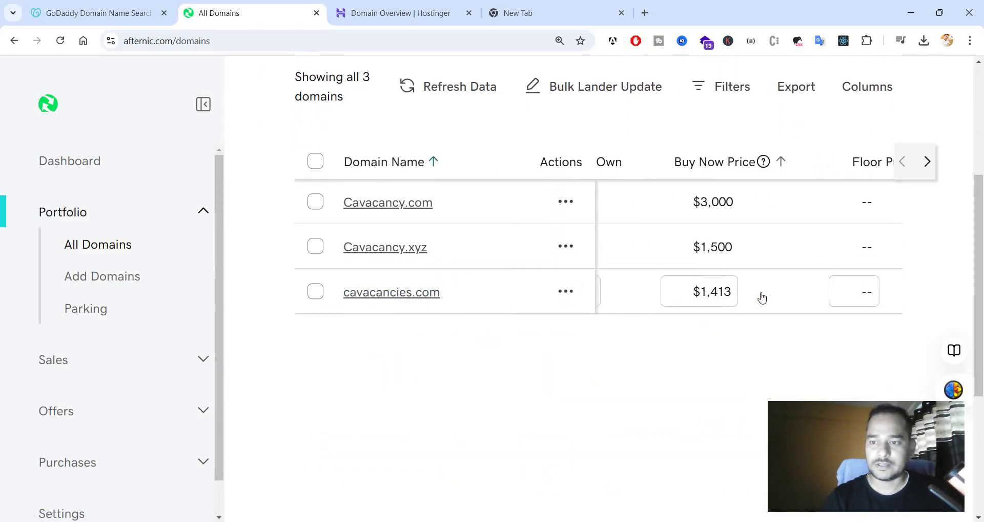
left_click(678, 292)
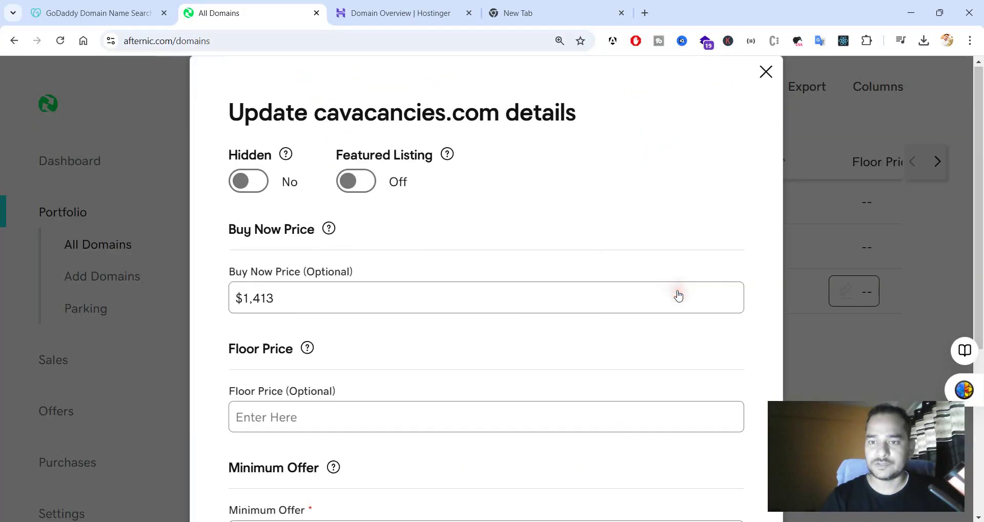
double_click(295, 300)
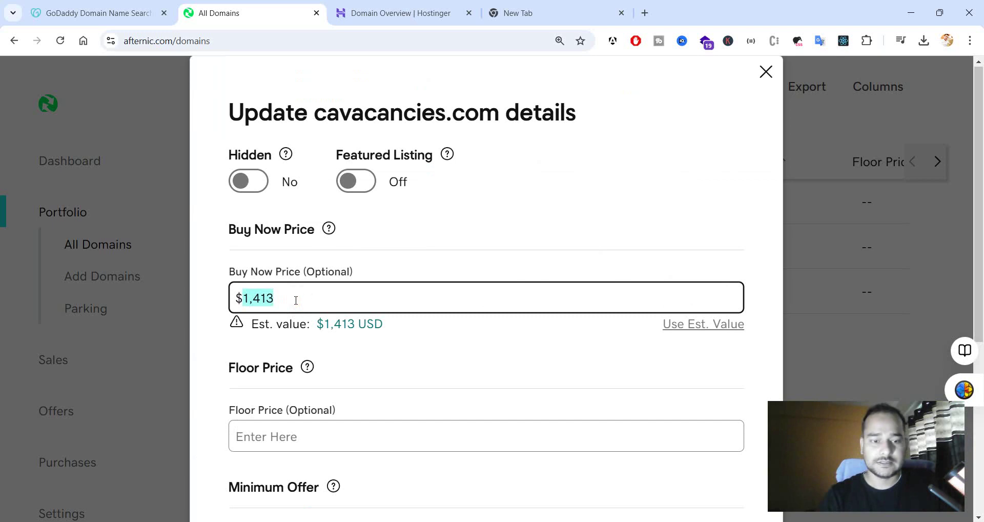
type("25")
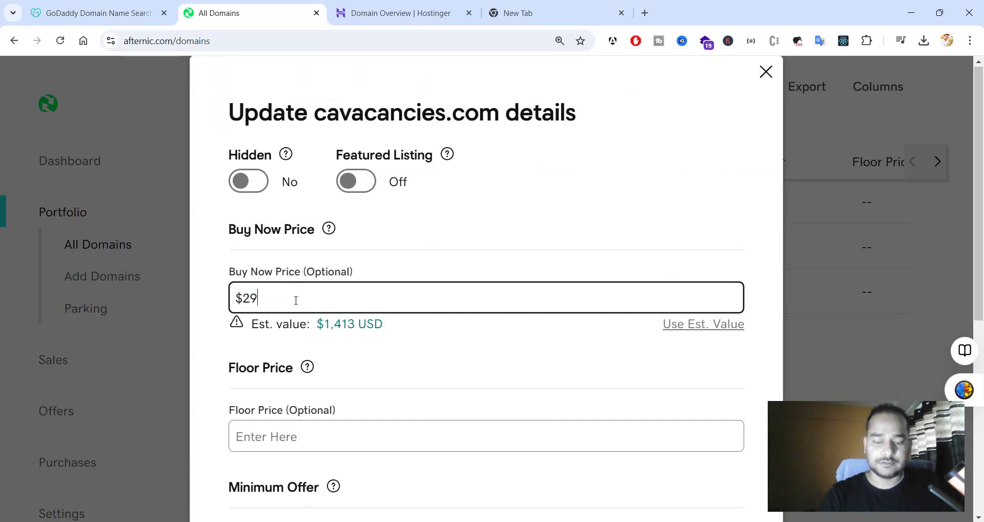
- Replace the $200 minimum offer with $300 and save the listing
scroll(325, 323, "down", 1)
scroll(325, 325, "down", 2)
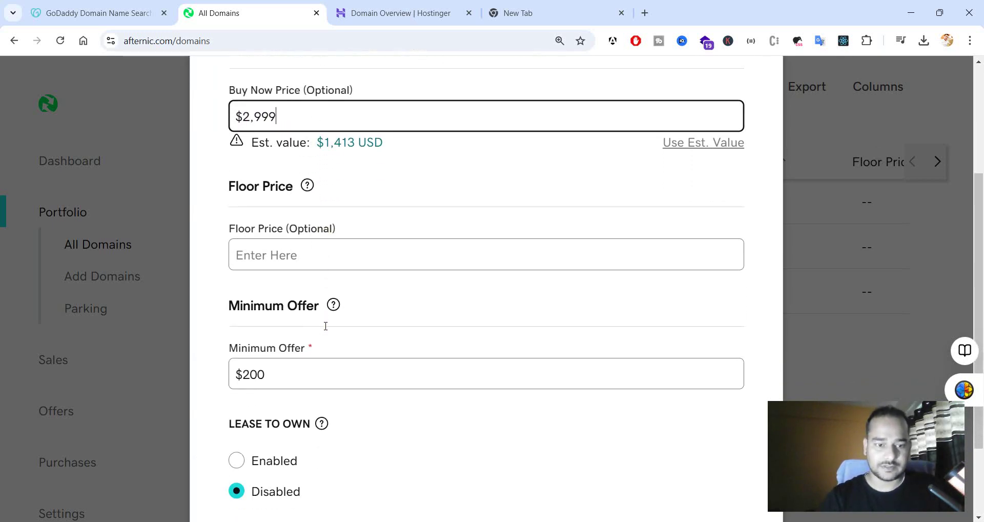
left_click(266, 374)
left_click_drag(265, 373, 237, 373)
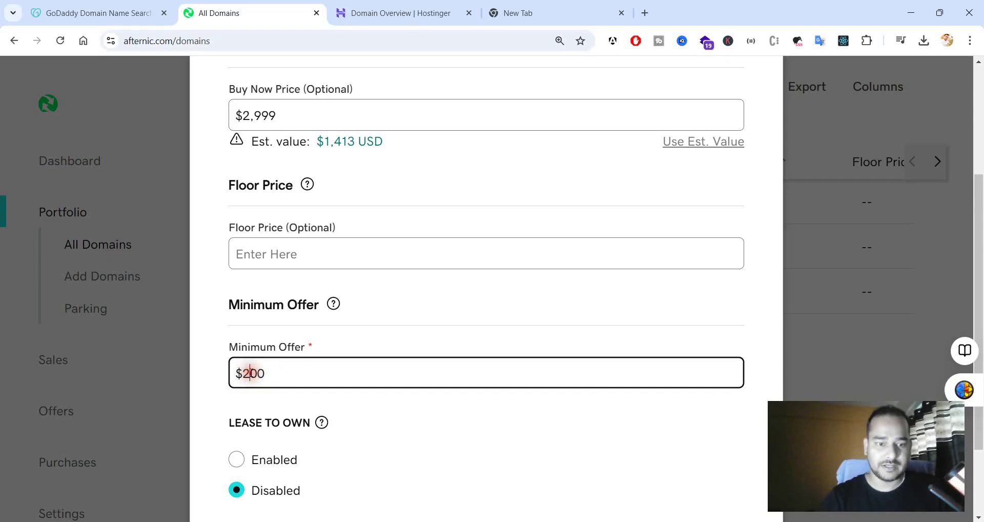
key("BackSpace")
type("3")
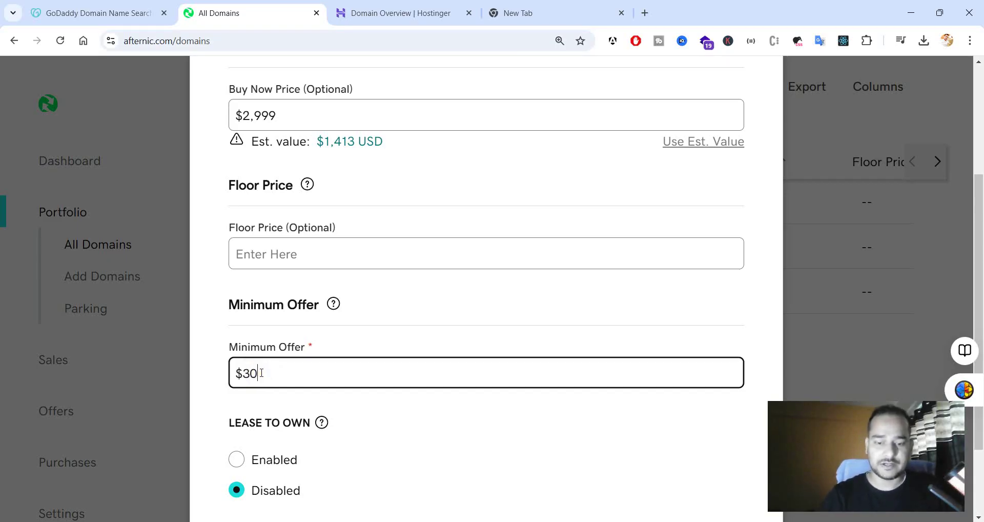
scroll(262, 373, "down", 2)
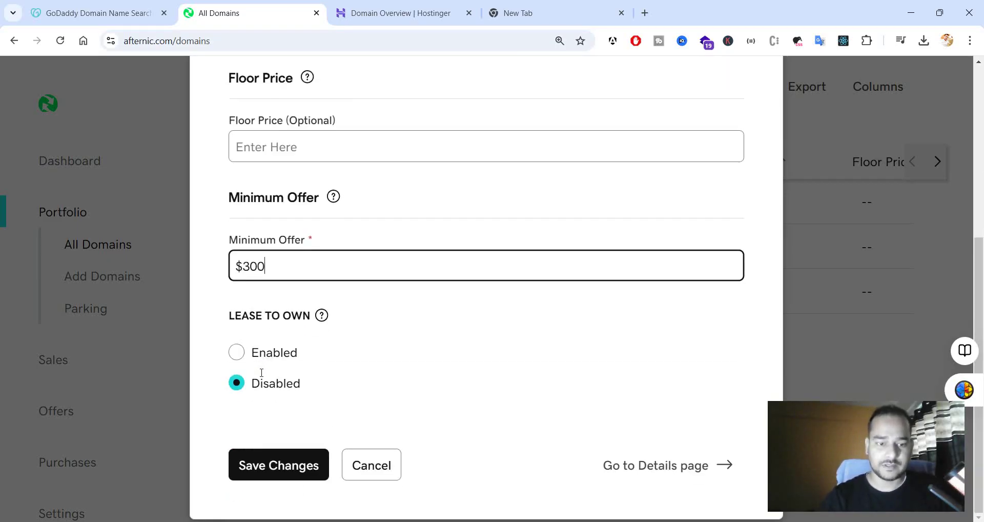
left_click(281, 469)
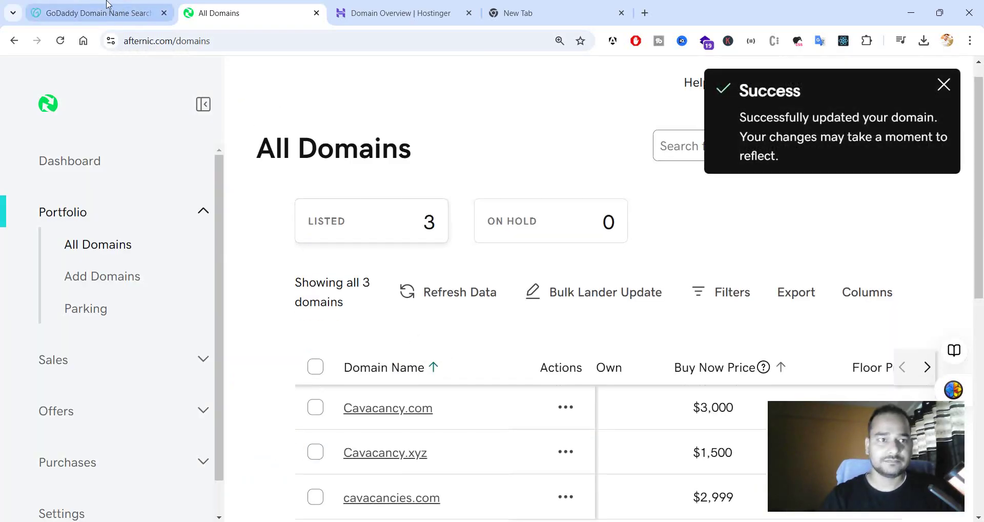
- Rerun and reload the GoDaddy cavacancies.com search to show the ₹2,54,152.54 premium price
left_click(107, 6)
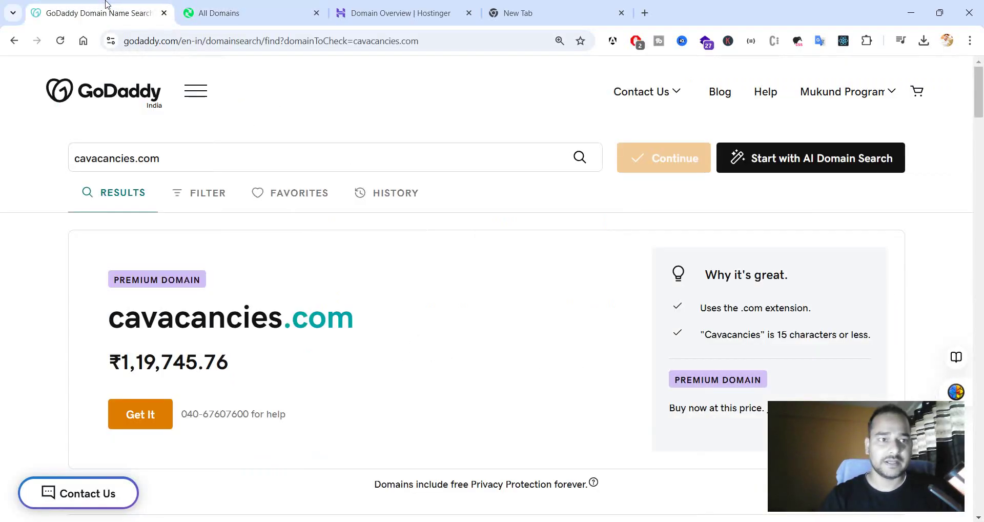
left_click(544, 155)
key("Escape")
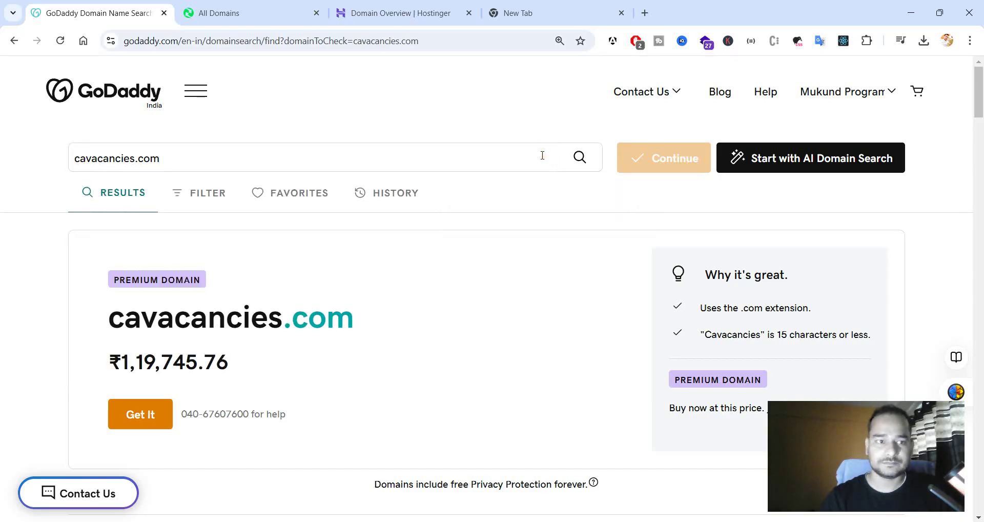
left_click(579, 156)
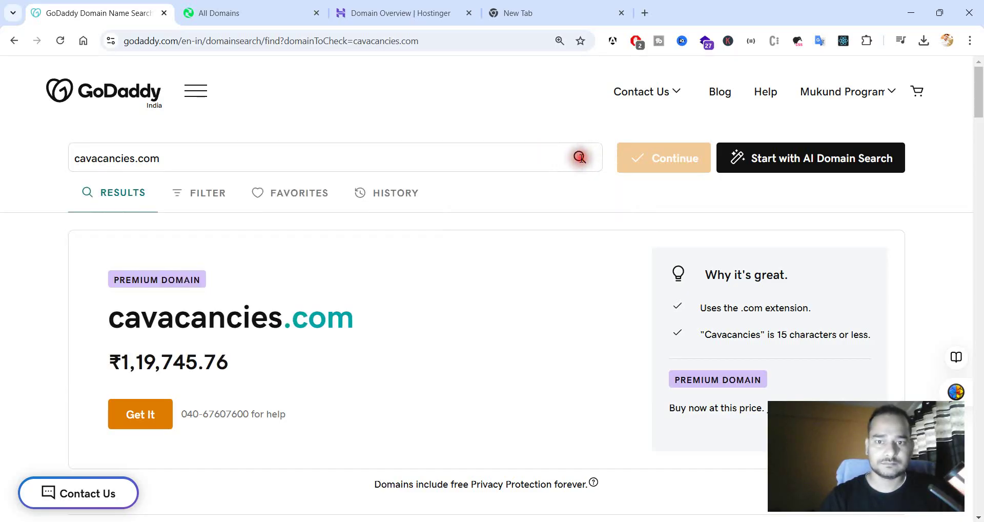
left_click(60, 40)
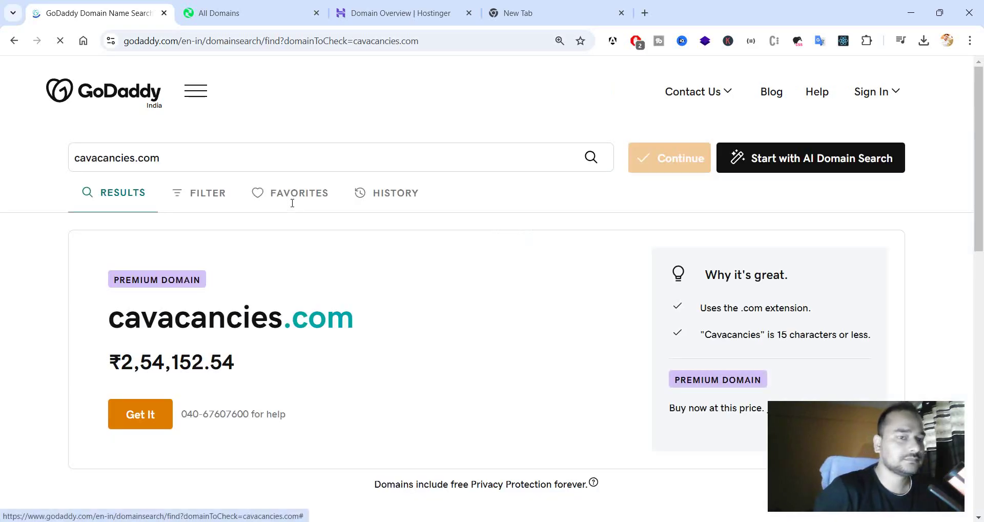
triple_click(153, 364)
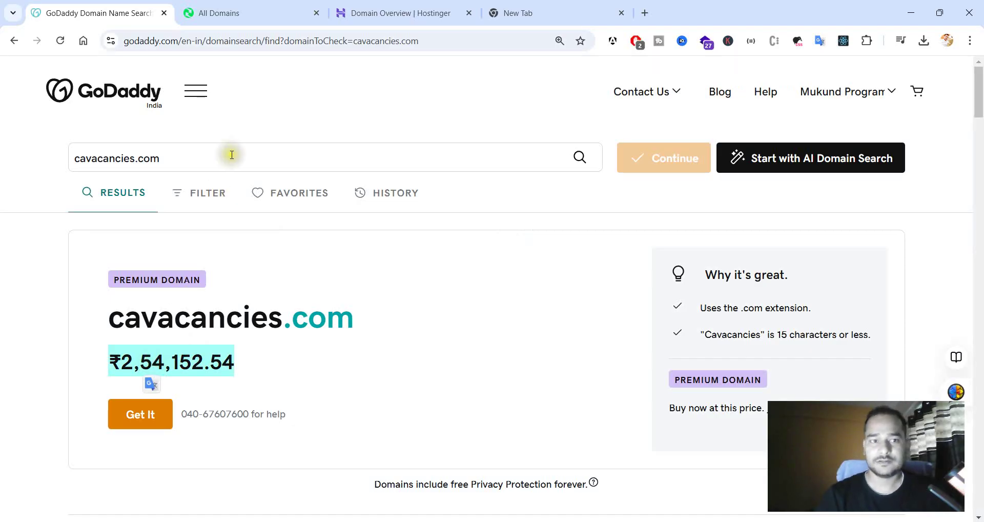
left_click(259, 13)
- Edit cavacancies.com's buy-now price to $29,999
scroll(518, 362, "down", 2)
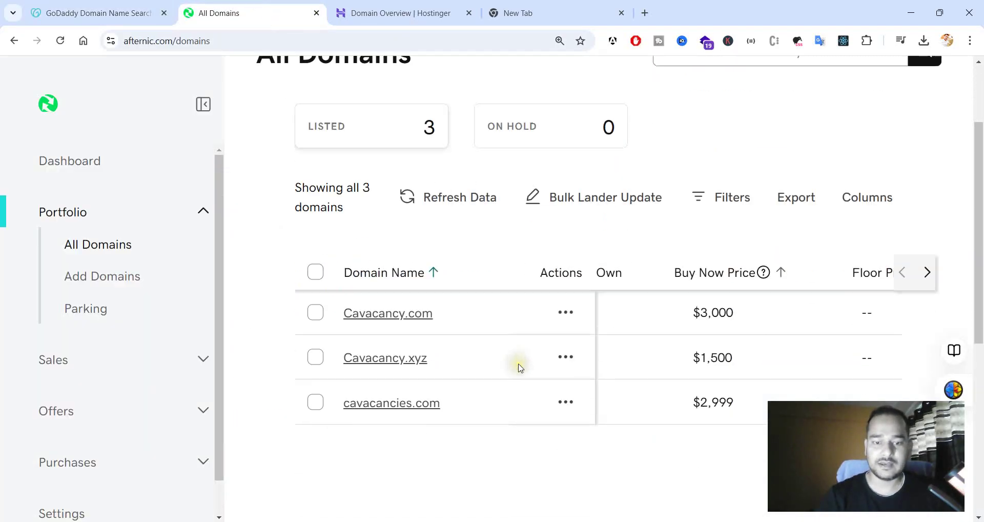
scroll(602, 340, "down", 1)
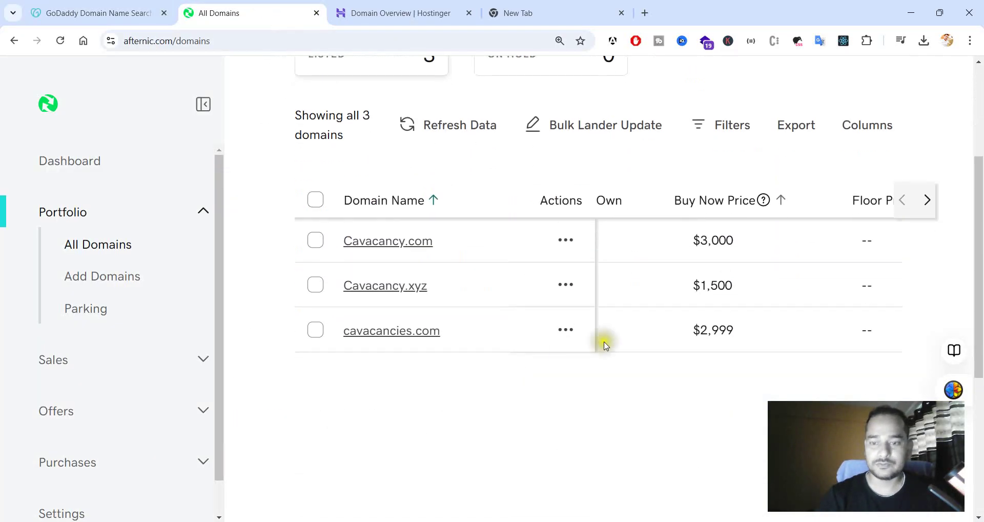
left_click(678, 332)
left_click(279, 296)
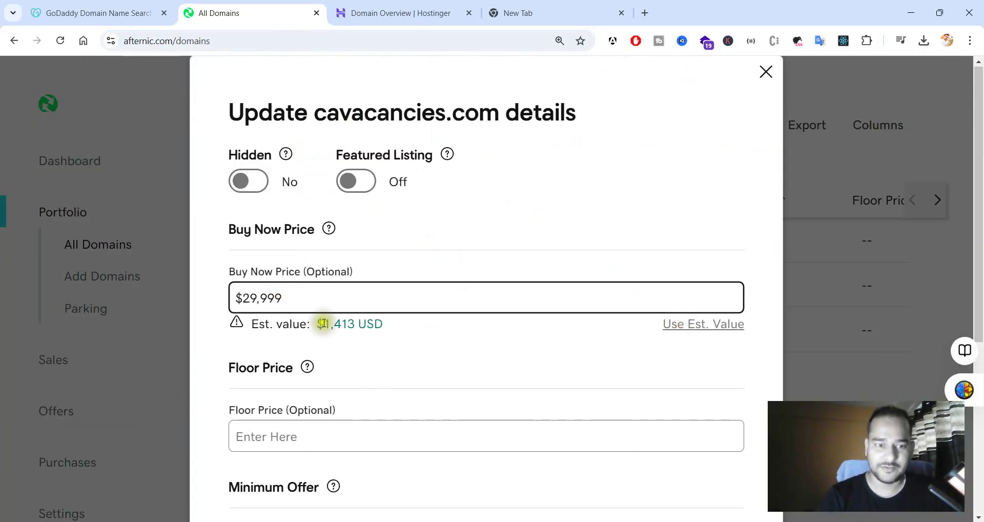
- Set the minimum offer to $3,000 and save the listing
scroll(333, 340, "down", 2)
scroll(314, 341, "down", 2)
left_click(279, 344)
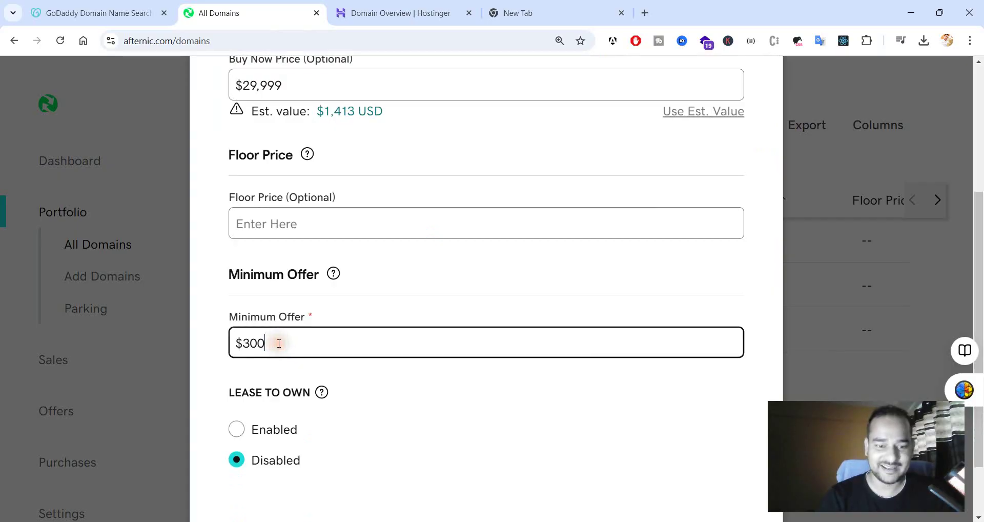
scroll(303, 374, "down", 2)
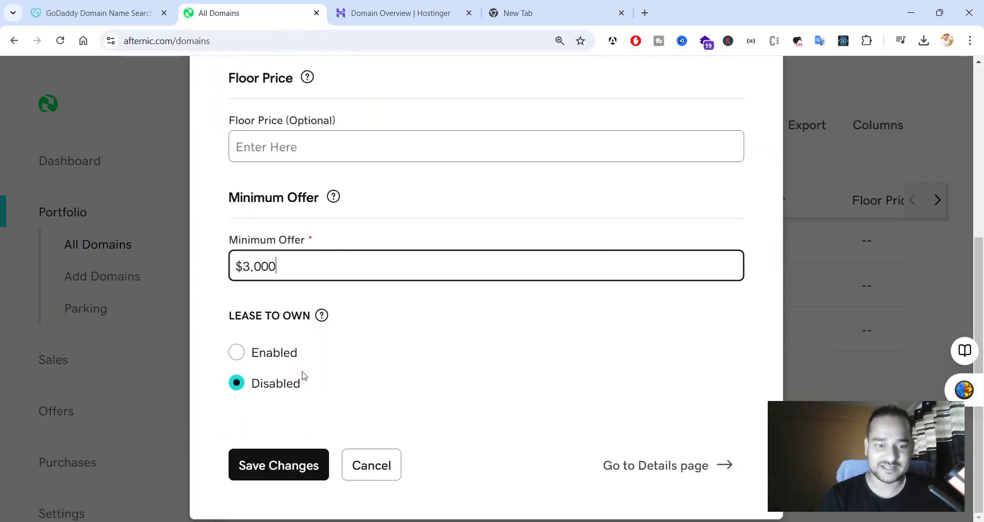
left_click(283, 469)
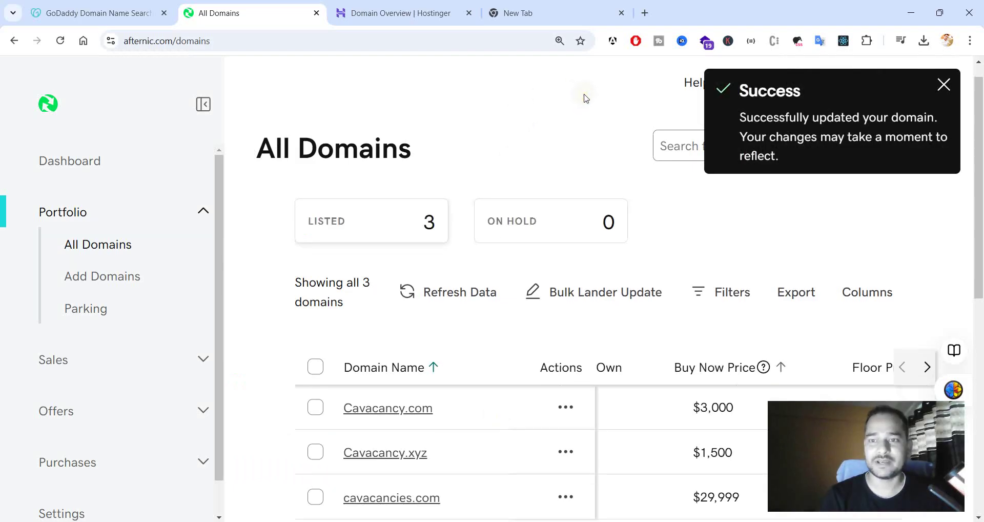
scroll(584, 96, "down", 1)
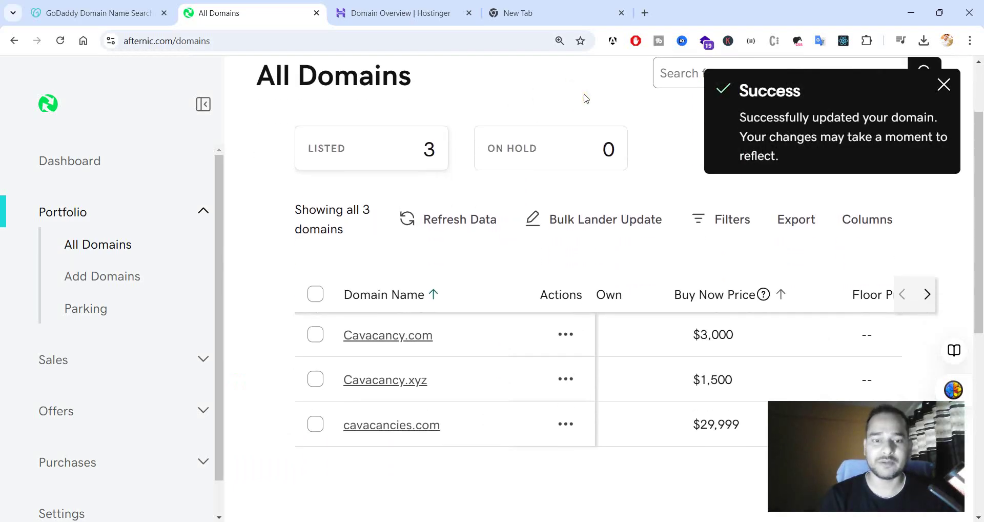
- Reload GoDaddy's cavacancies.com result and highlight the new ₹25,42,288.13 premium price
left_click(122, 7)
left_click(60, 41)
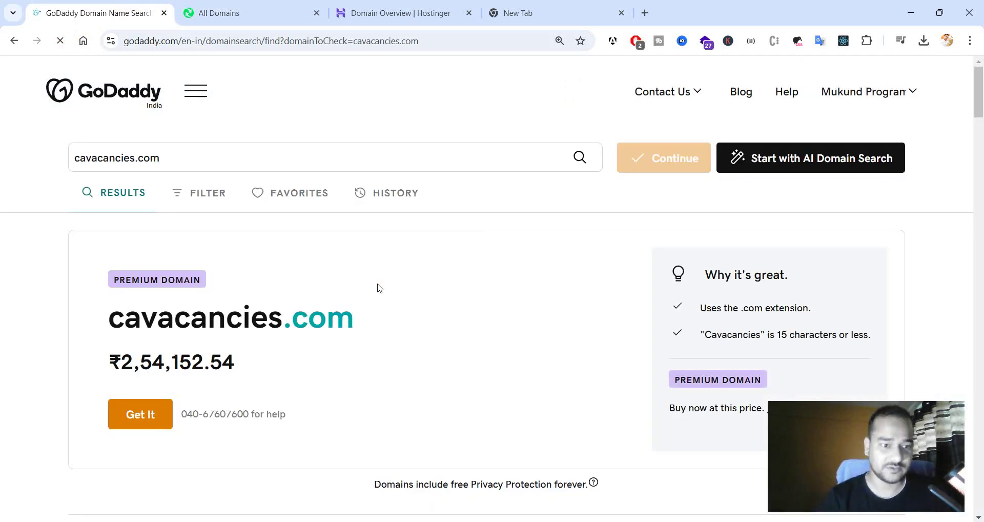
left_click(60, 41)
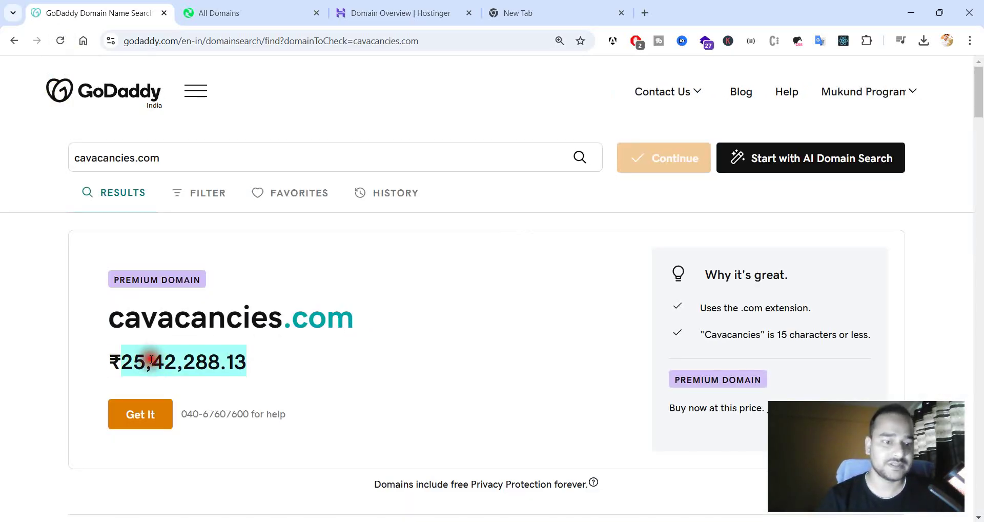
triple_click(152, 360)
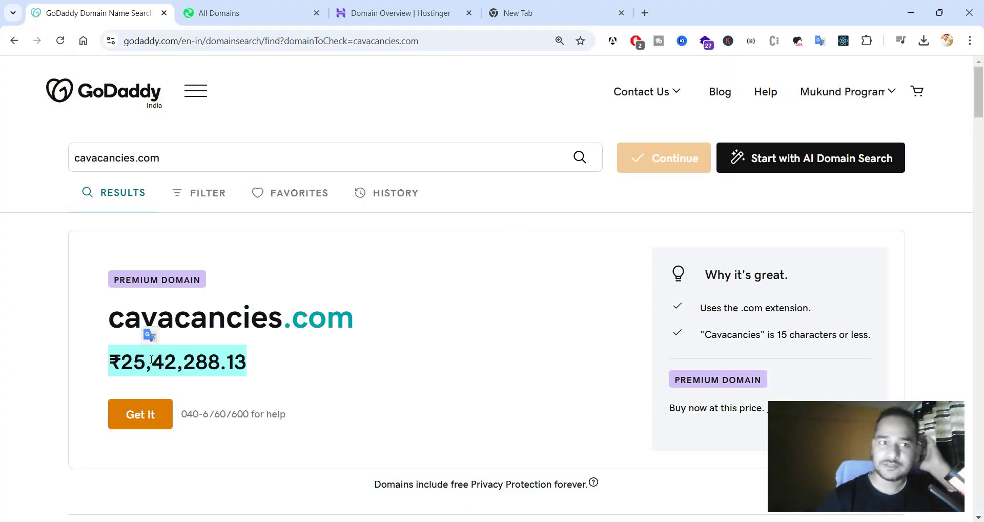
- Visit the Afternic home page, then open Hostinger's DNS / Nameservers page for cavacancies.com
left_click(394, 13)
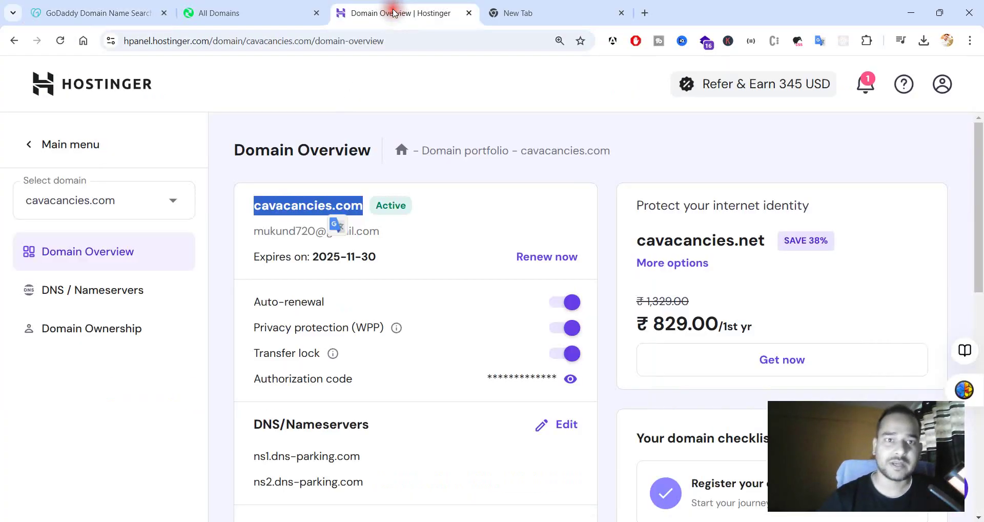
left_click(266, 13)
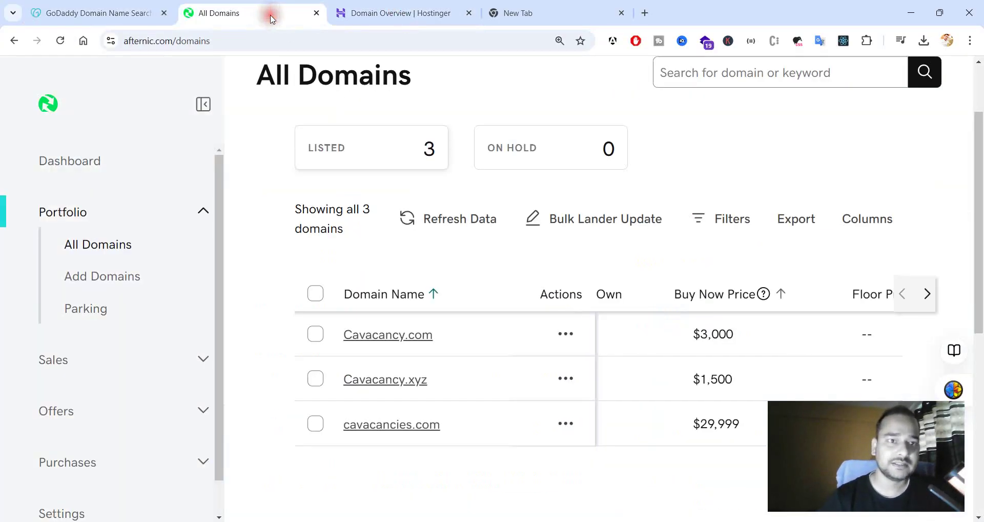
left_click(48, 107)
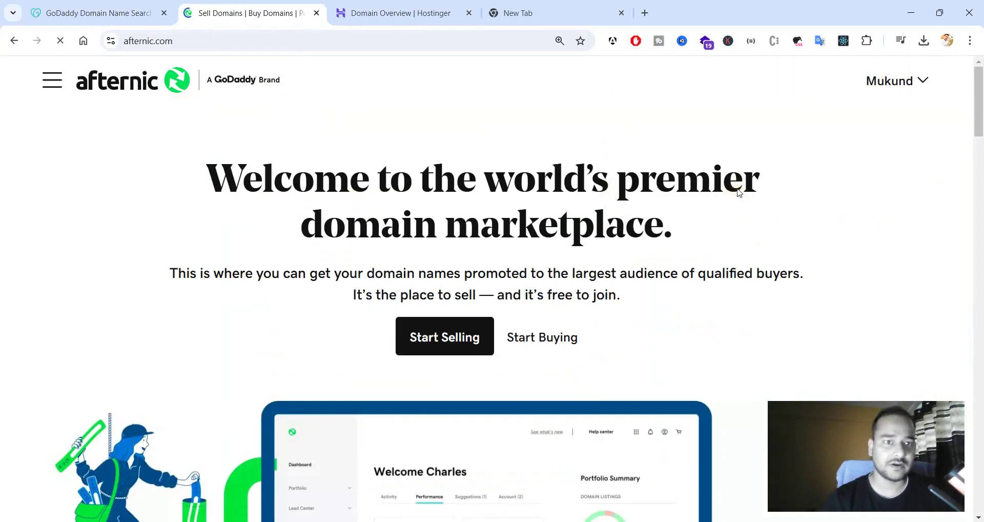
left_click(461, 8)
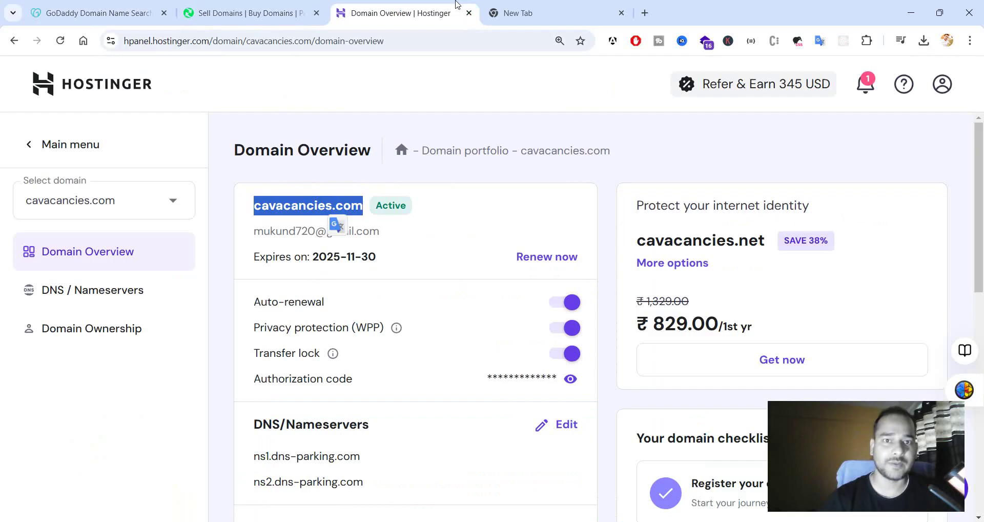
left_click(107, 292)
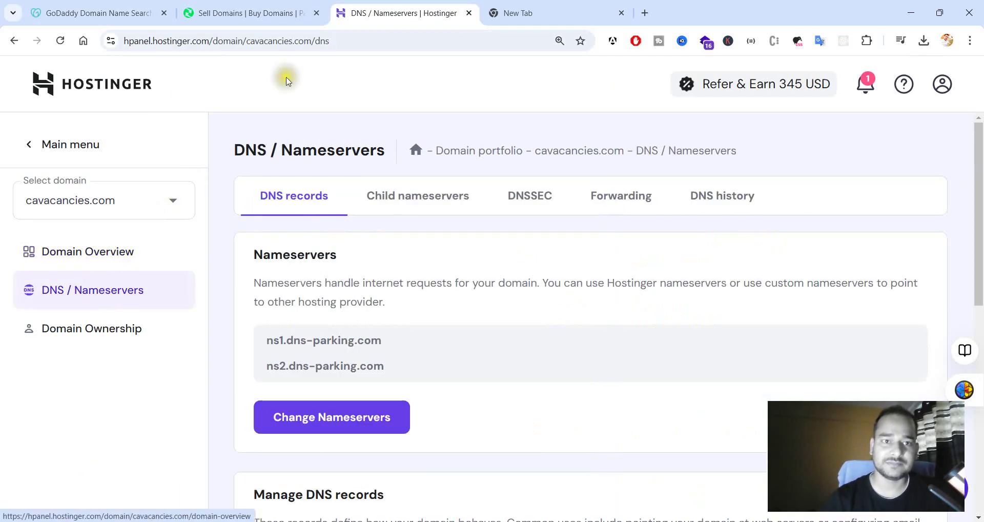
- Highlight the ₹25,42,288.13 premium price on GoDaddy, ending on the GoDaddy results
left_click(127, 14)
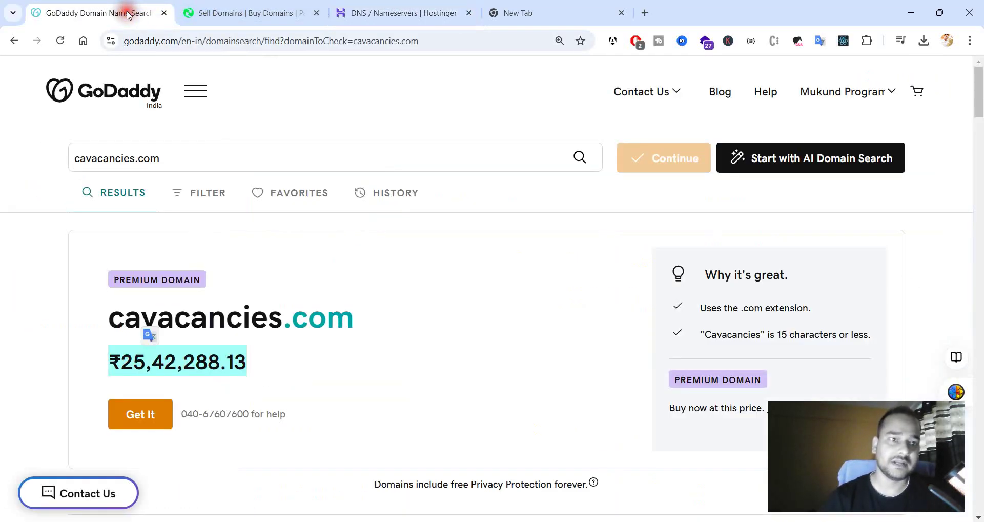
triple_click(208, 373)
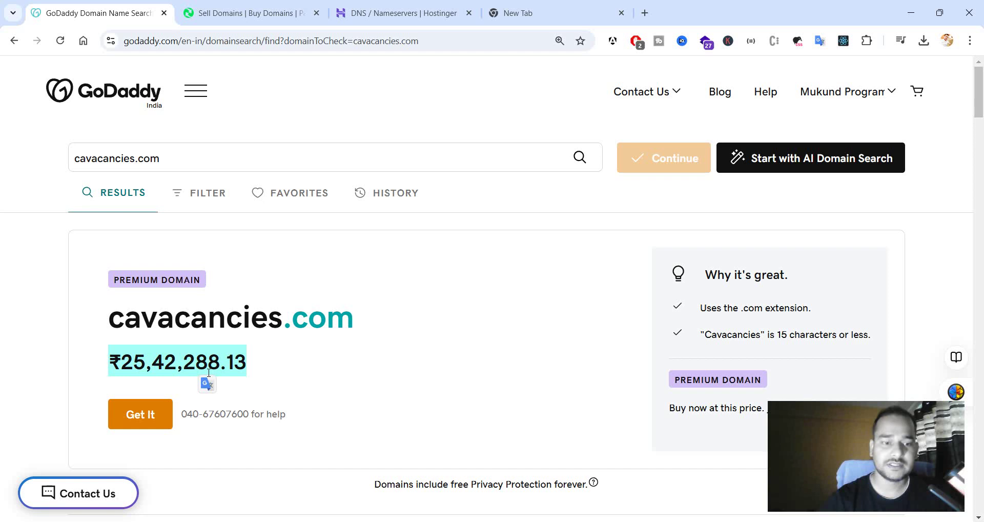
triple_click(209, 372)
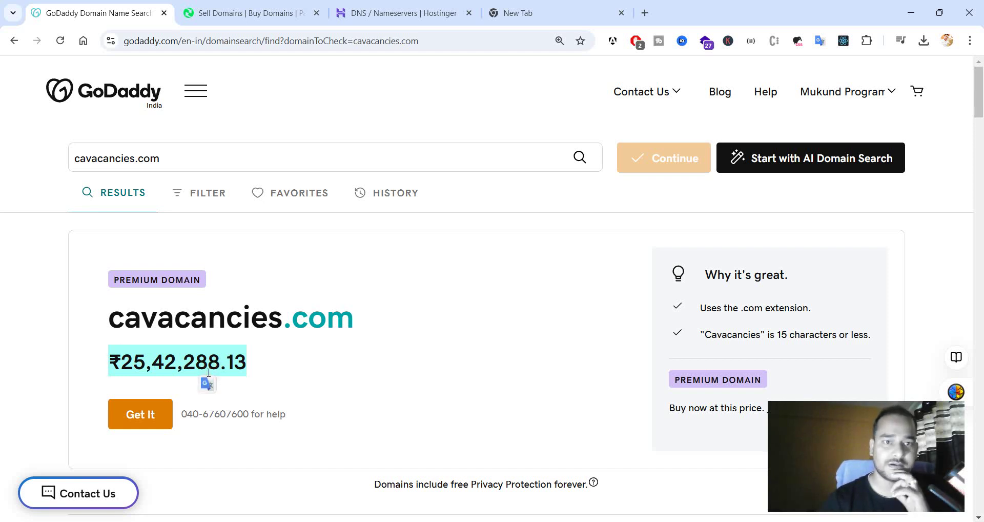
left_click(249, 14)
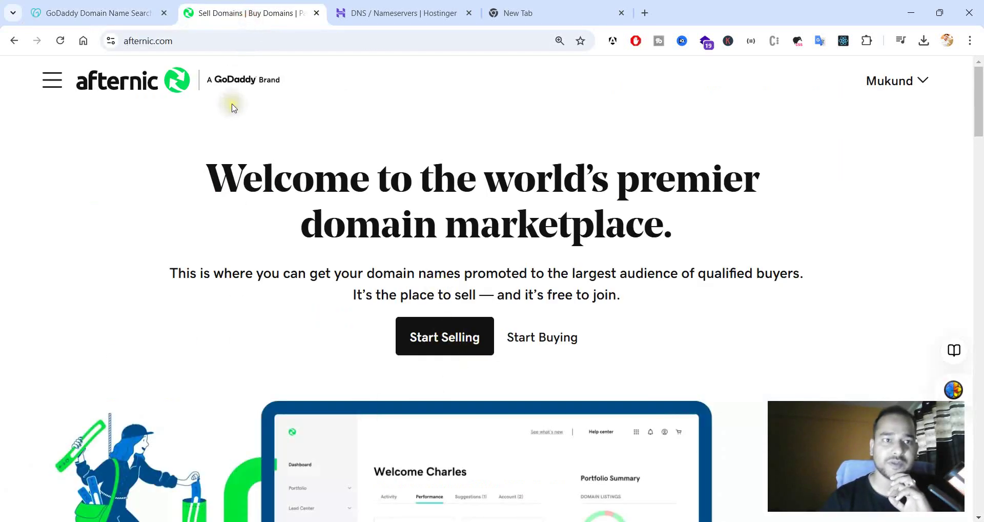
left_click(141, 15)
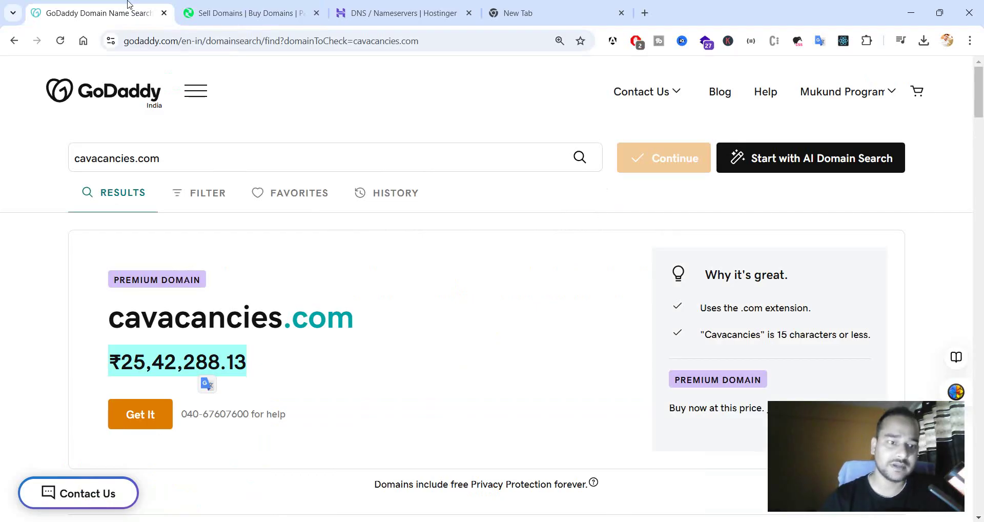